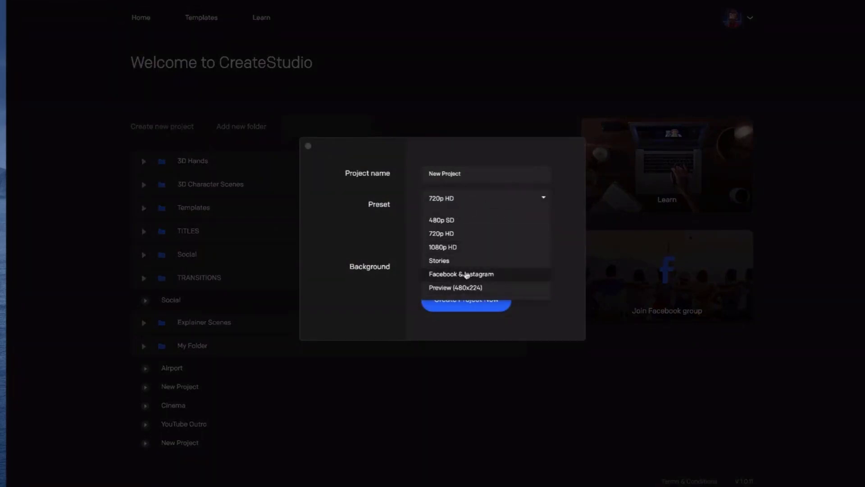
- Dismiss the new project dialog without creating a project and open the template library
click(524, 200)
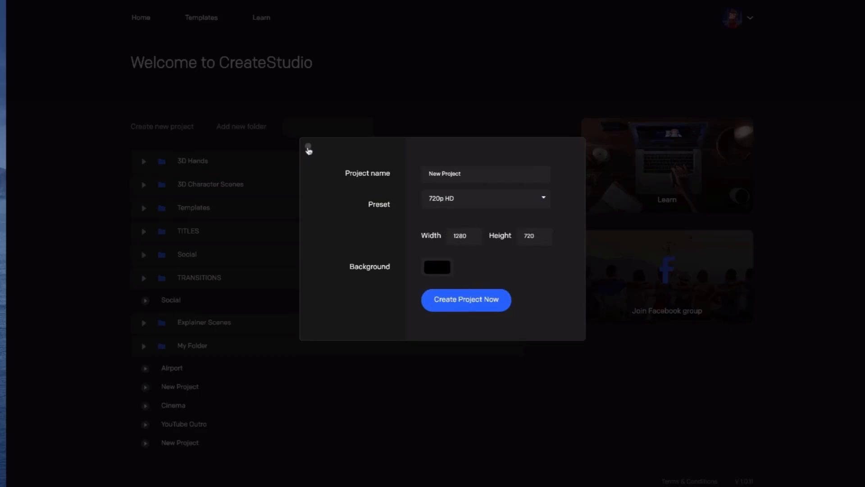
click(308, 147)
click(201, 19)
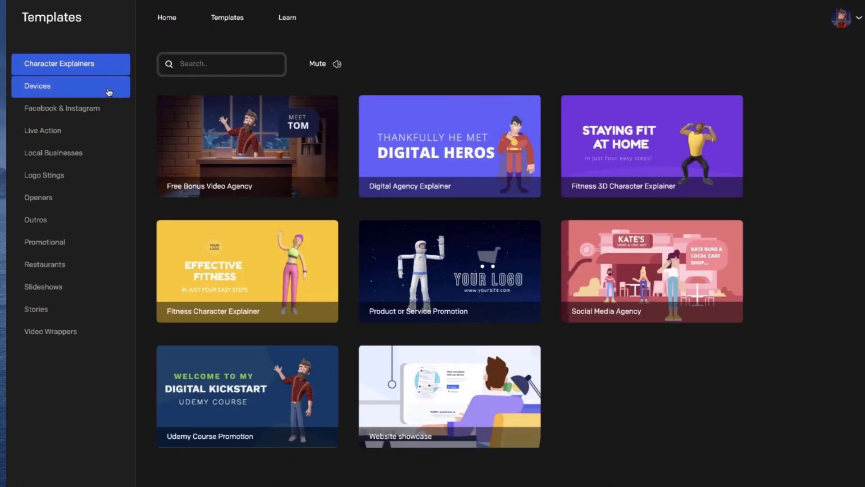
mouse_move(237, 113)
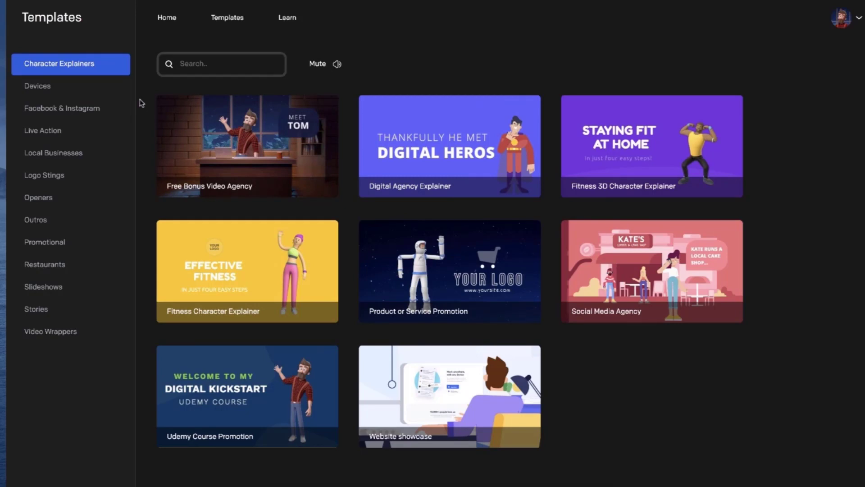
- Preview the Free Bonus Video Agency template among the character explainers and use it as the project
click(266, 146)
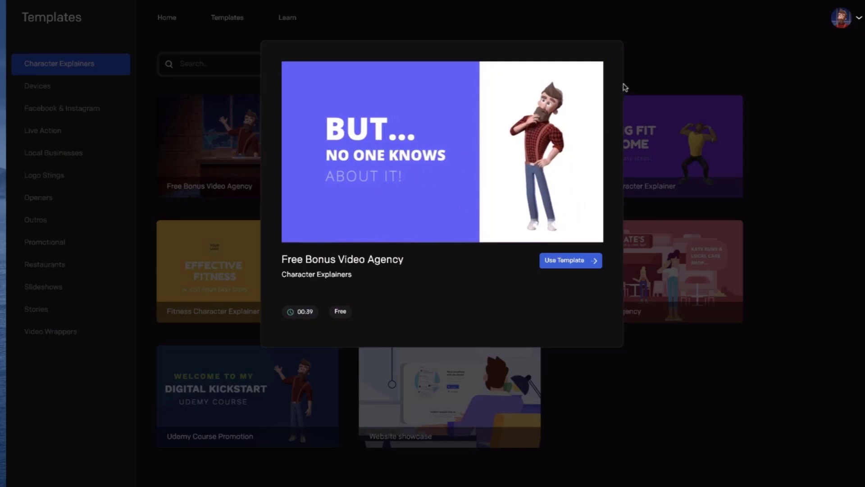
click(649, 67)
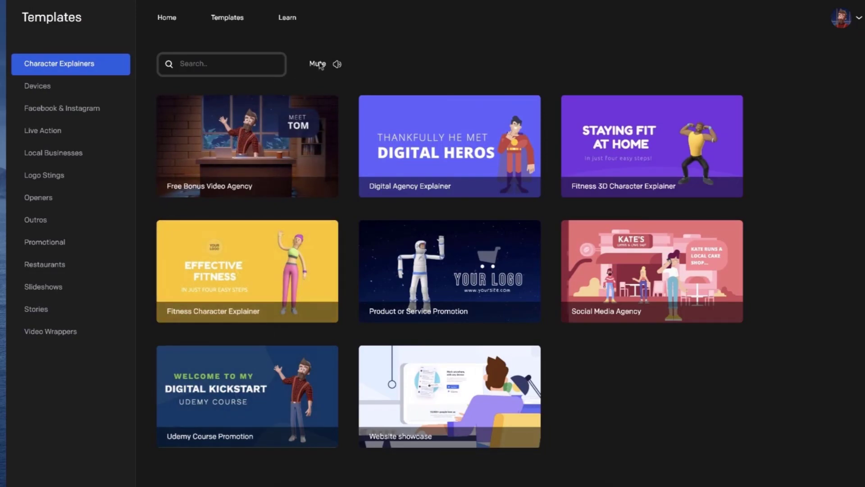
click(274, 156)
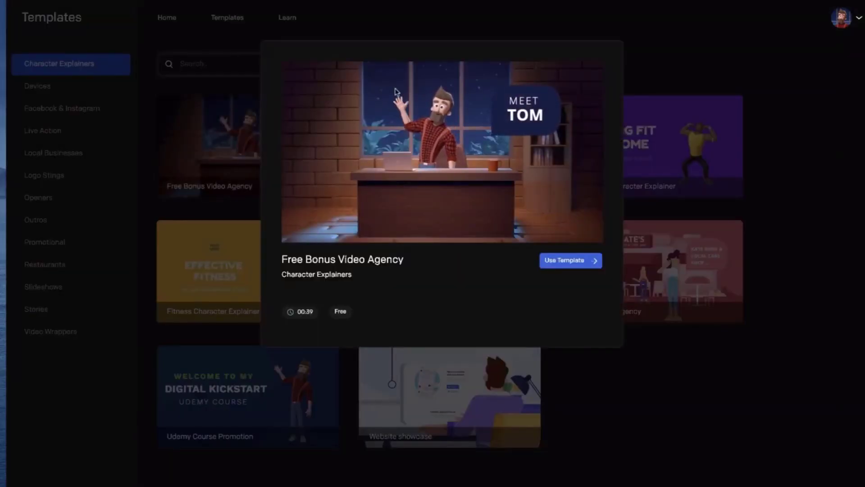
click(571, 260)
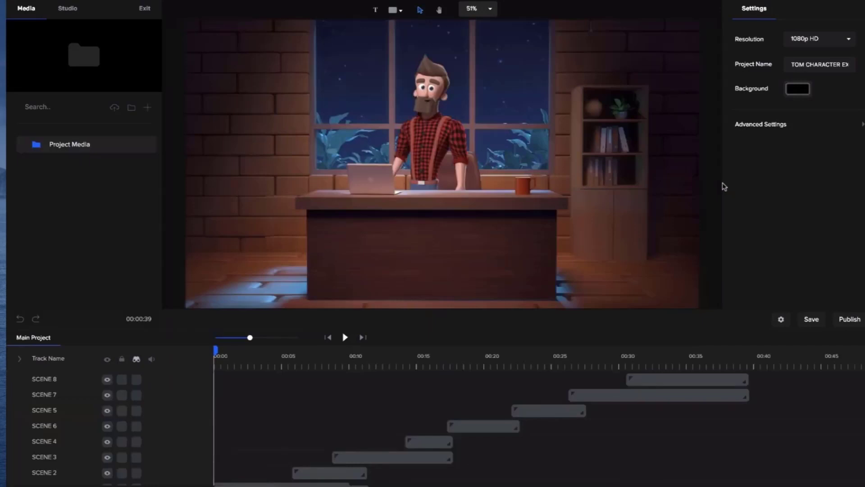
- Play the opening of the video briefly, pause it and set the playhead at about 2 seconds
click(346, 338)
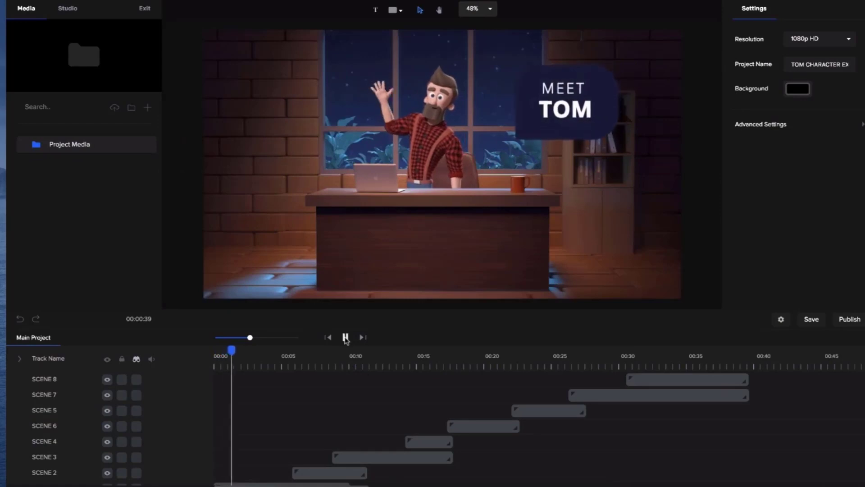
click(346, 337)
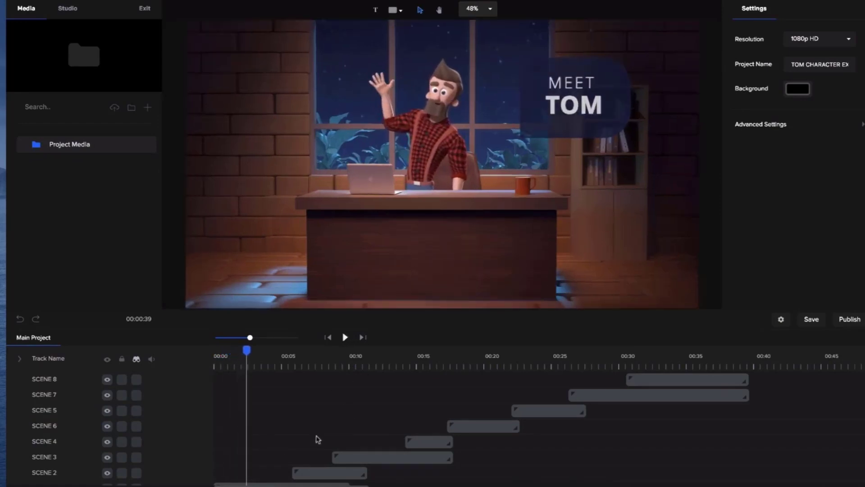
drag(248, 349, 244, 367)
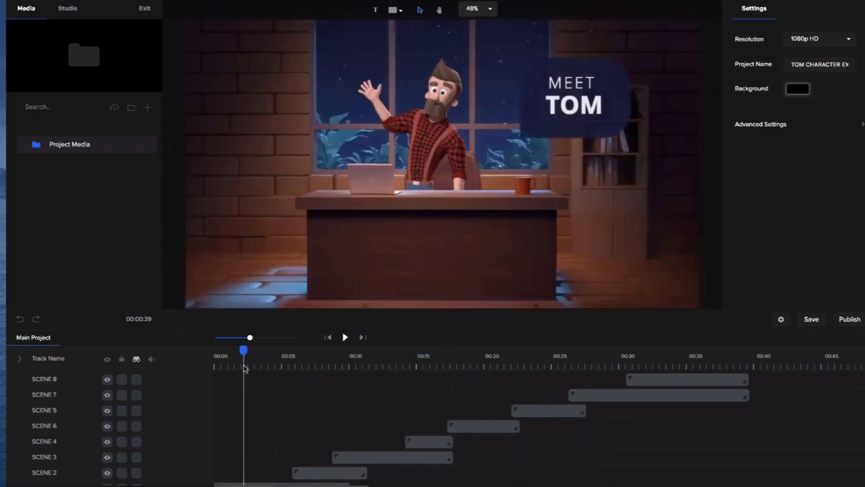
- Open Scene 1 and, inside it, the "MEET TOM" text box group for editing
scroll(446, 226, down, 2)
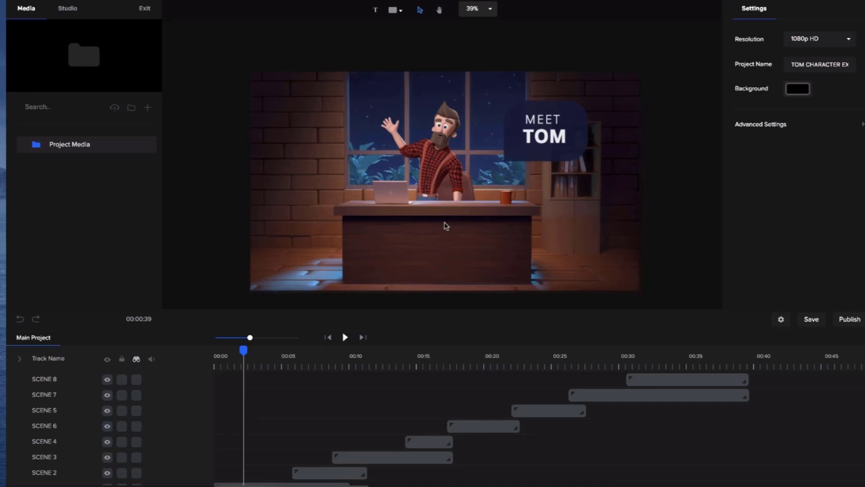
click(557, 130)
scroll(267, 440, down, 2)
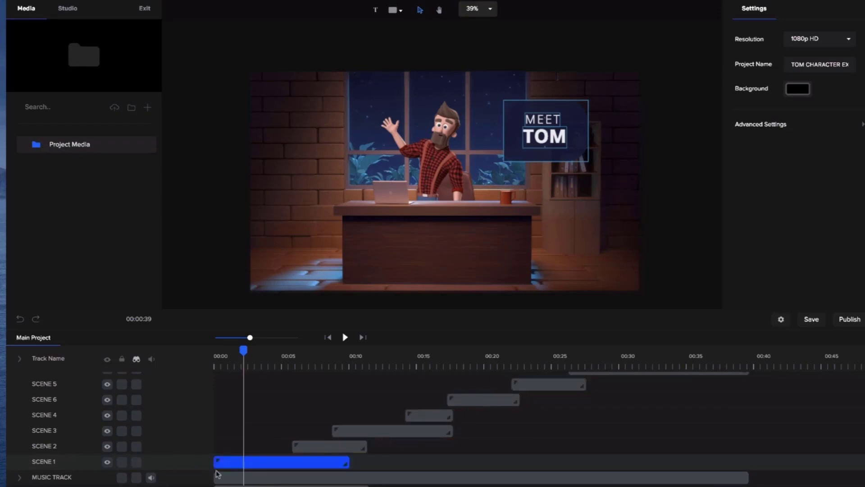
double_click(267, 462)
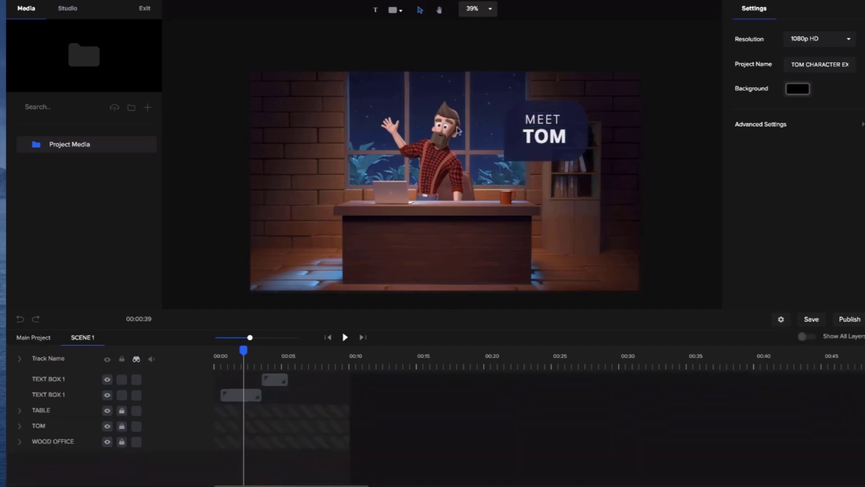
scroll(562, 145, up, 5)
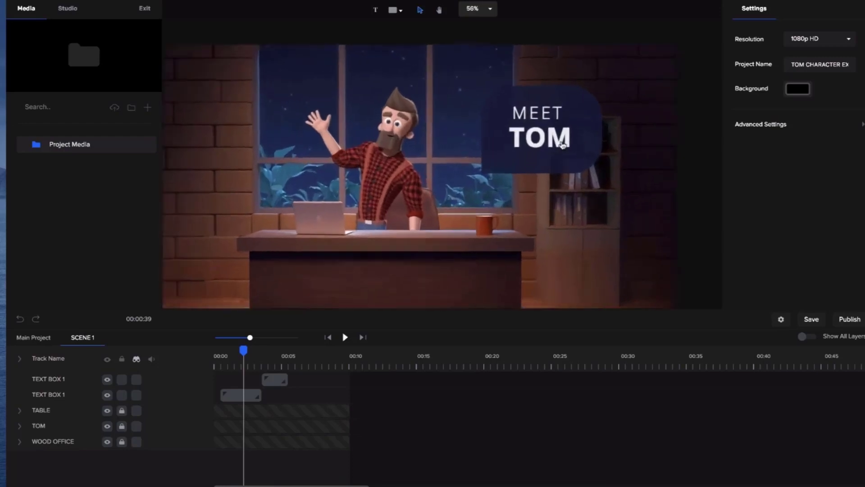
scroll(562, 145, up, 1)
click(545, 143)
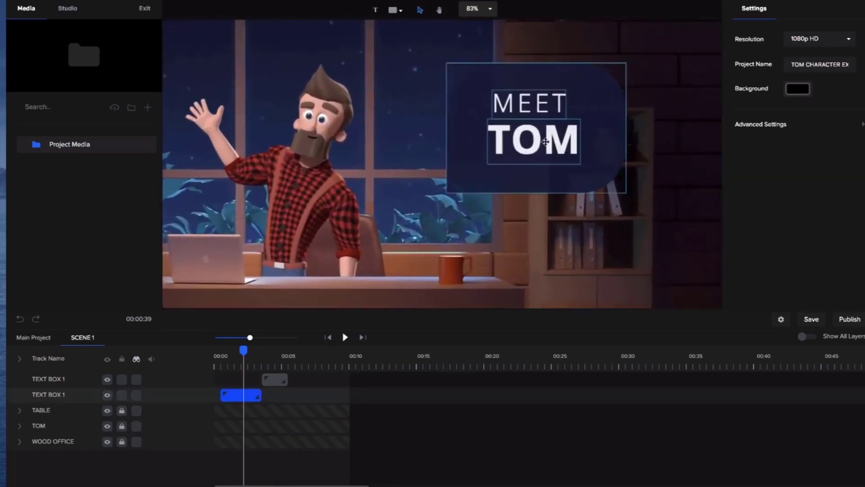
double_click(545, 142)
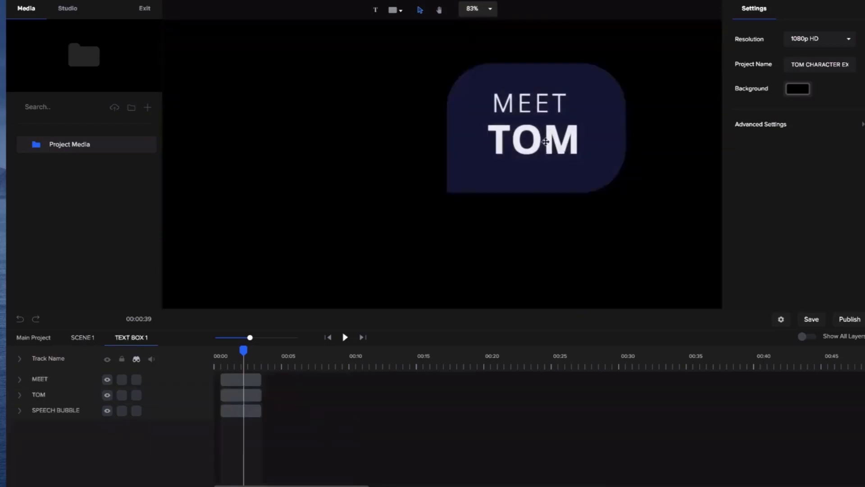
- Replace the word "MEET" in the speech bubble with "THIS IS"
click(543, 106)
double_click(540, 106)
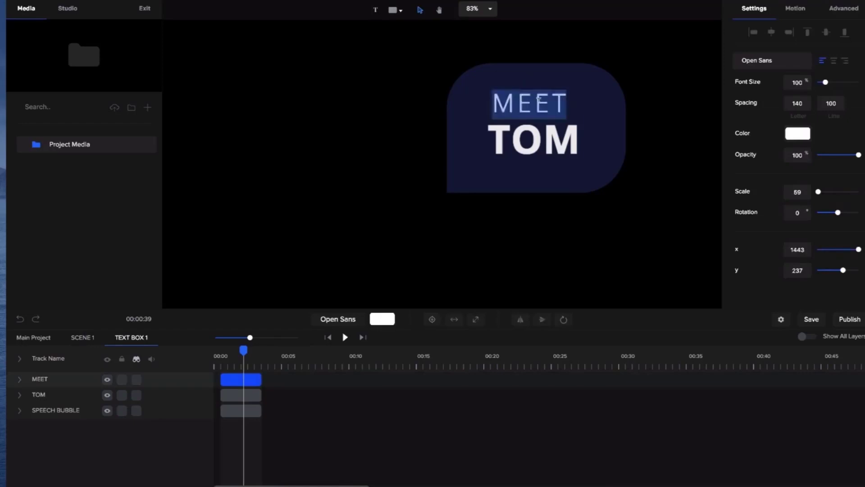
text(THIS IS)
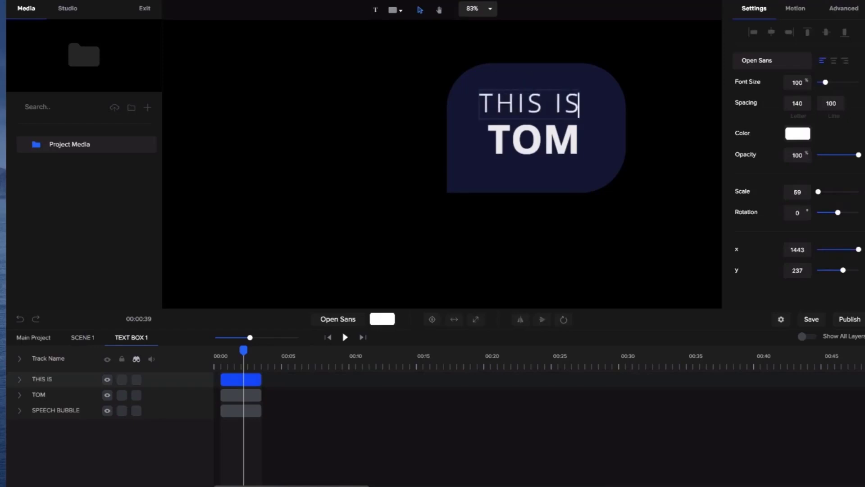
click(651, 108)
- Enlarge the "TOM" text to a scale of about 113 beneath the "THIS IS" line
click(532, 133)
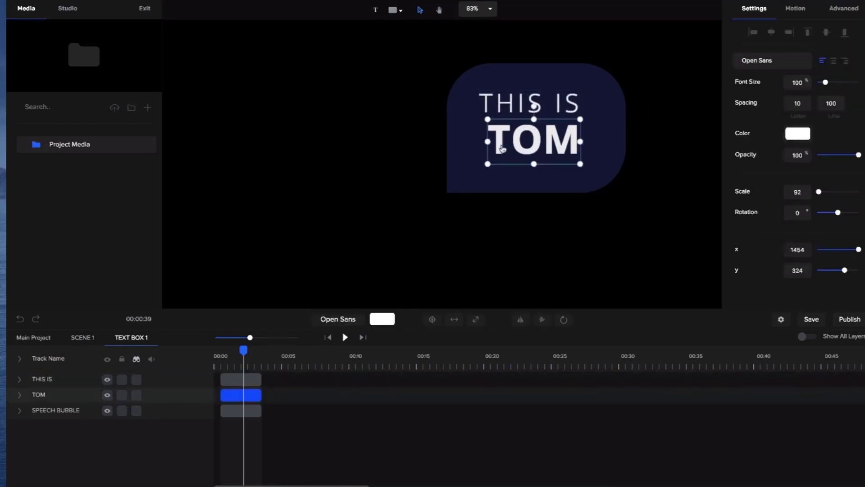
drag(487, 164, 477, 170)
drag(581, 169, 568, 150)
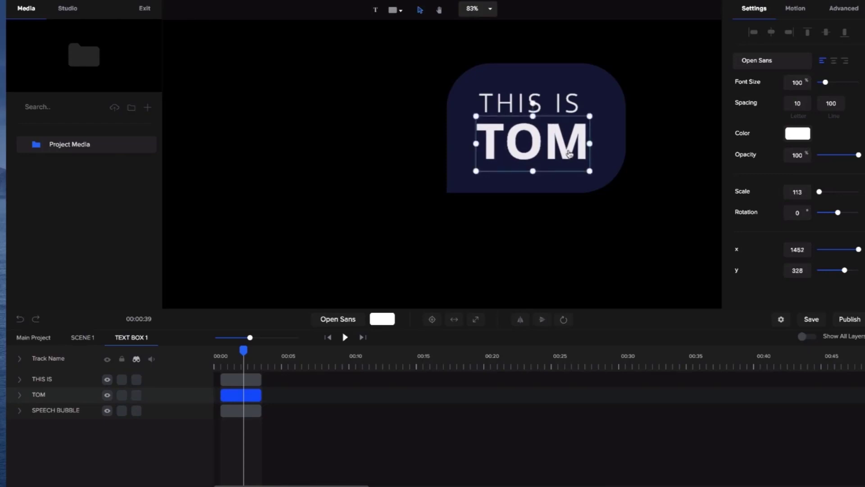
- Give the "THIS IS" text a linear gradient fill running from blue to turquoise #00FFE0
click(563, 103)
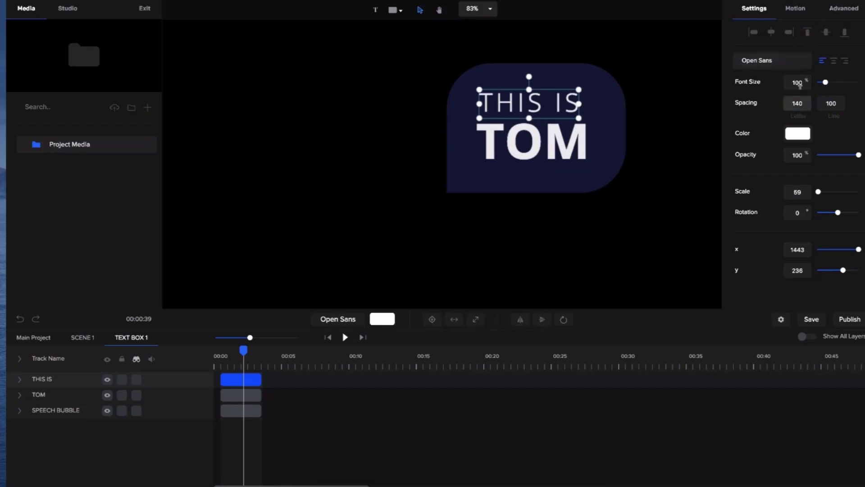
click(796, 134)
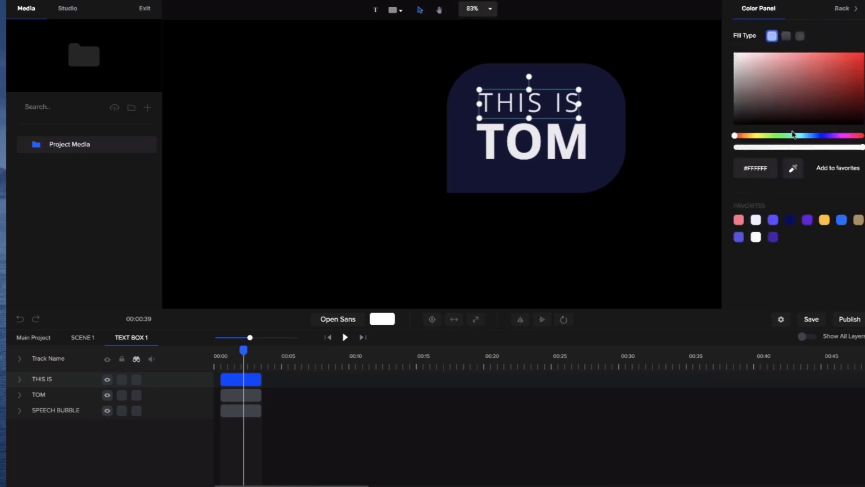
click(786, 36)
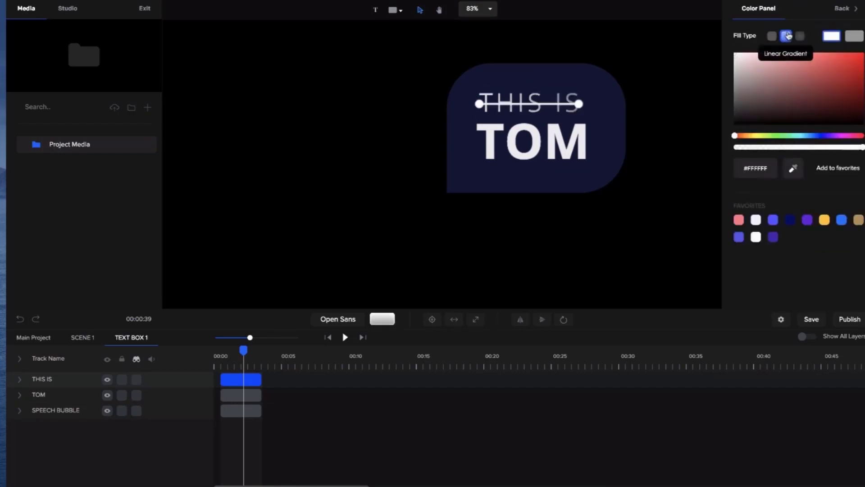
click(817, 136)
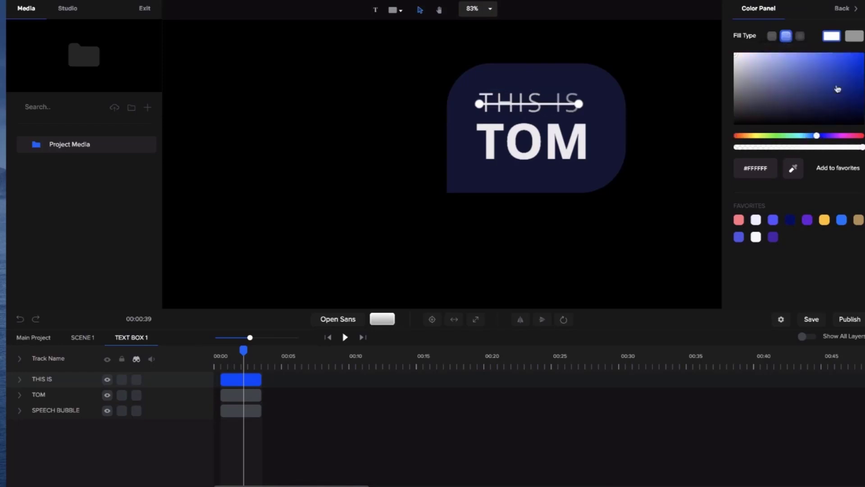
drag(837, 90, 850, 51)
click(859, 38)
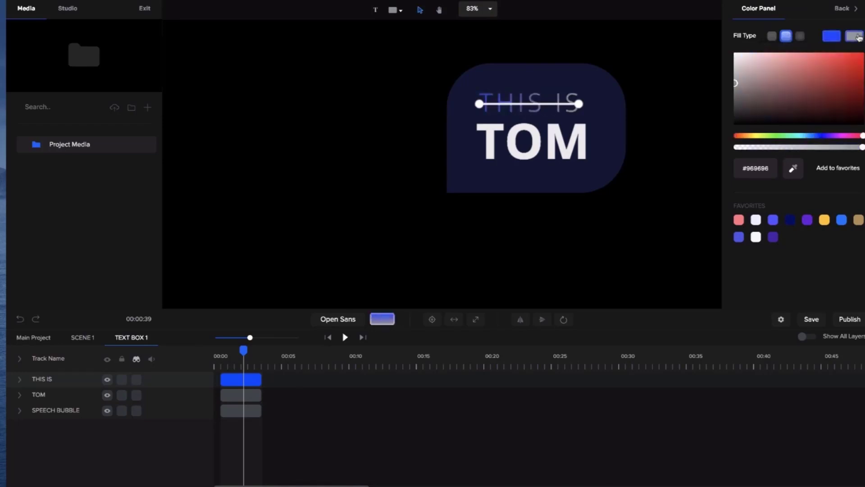
drag(819, 139, 801, 139)
drag(838, 71, 864, 53)
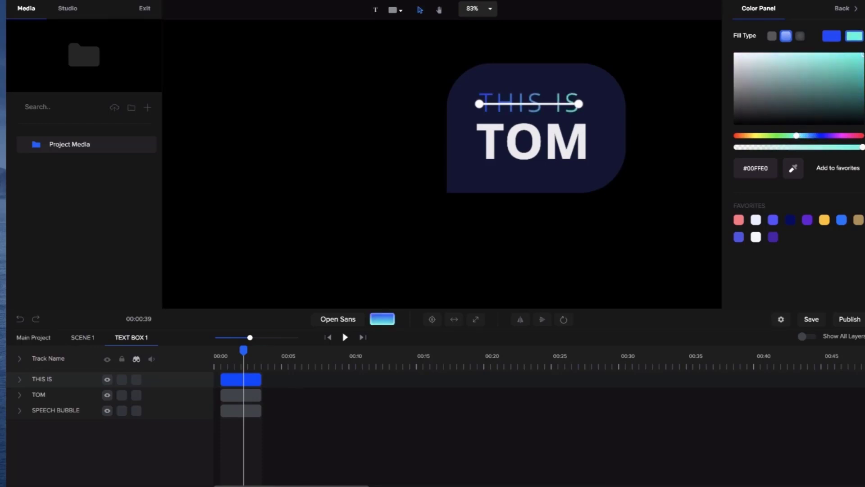
- Shift the "THIS IS" gradient's end color to green and its start color to light blue #3FB2F4
drag(792, 138, 788, 138)
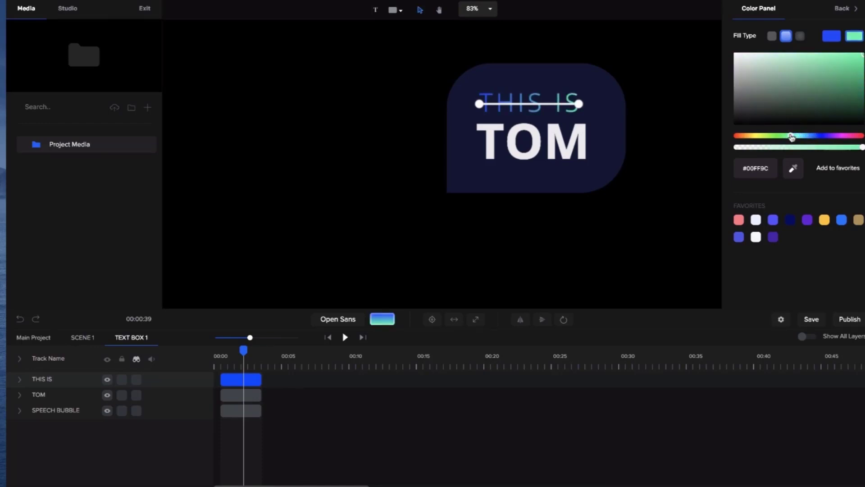
click(832, 39)
drag(846, 70, 831, 56)
drag(815, 139, 807, 138)
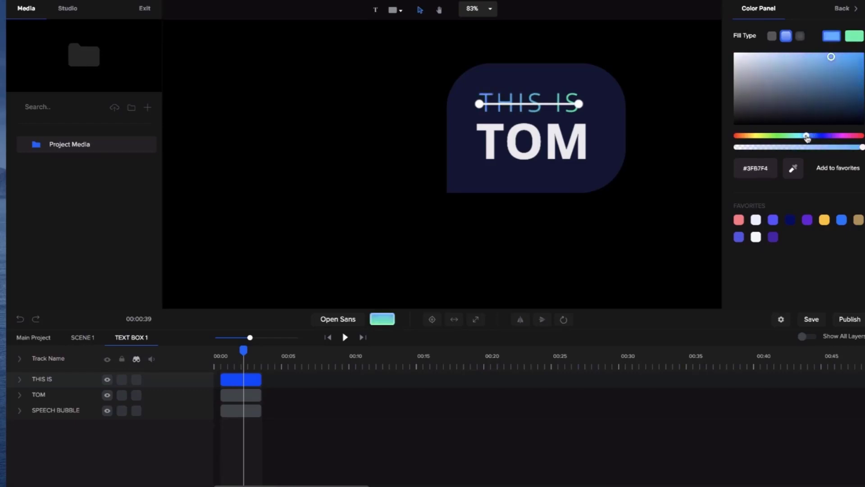
- Add a white border with a width of 8 to the "TOM" text
click(576, 145)
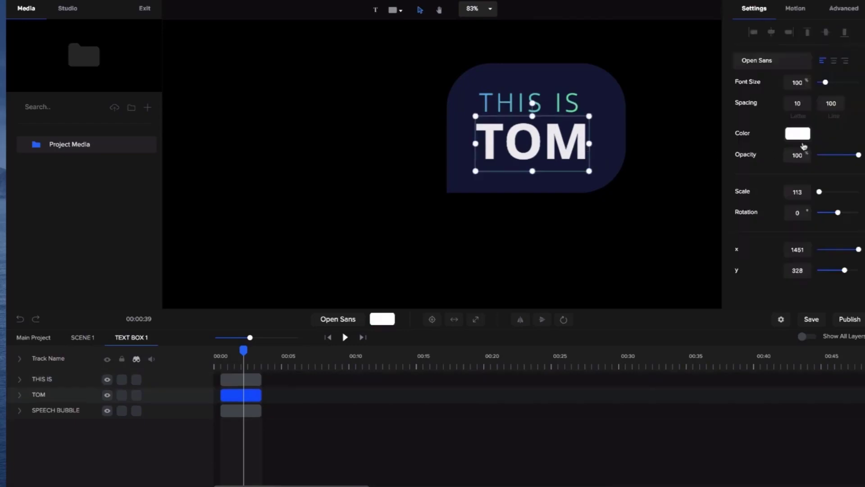
click(854, 13)
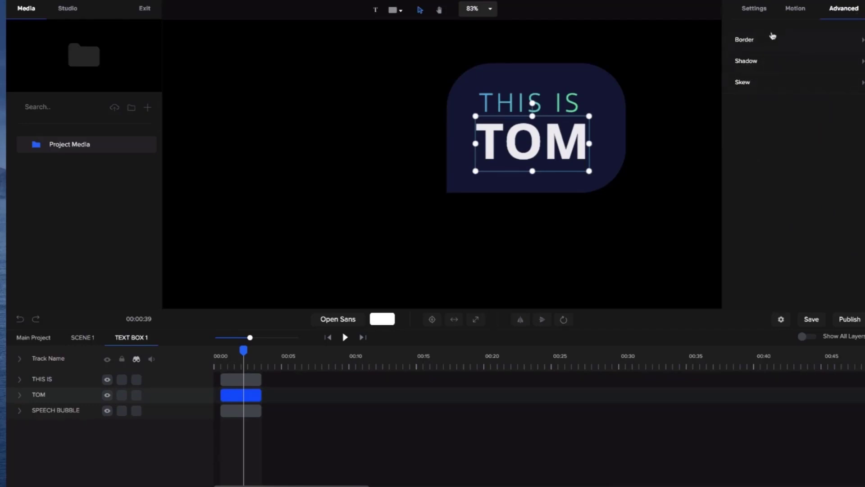
click(765, 47)
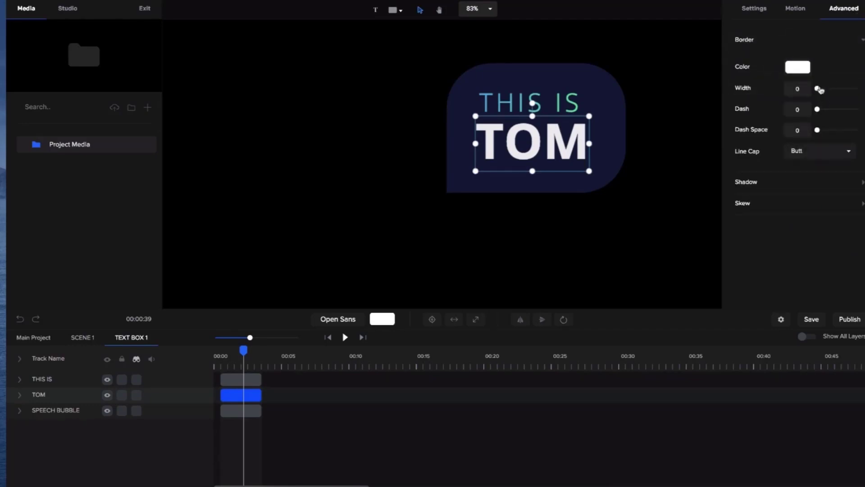
drag(818, 88, 821, 88)
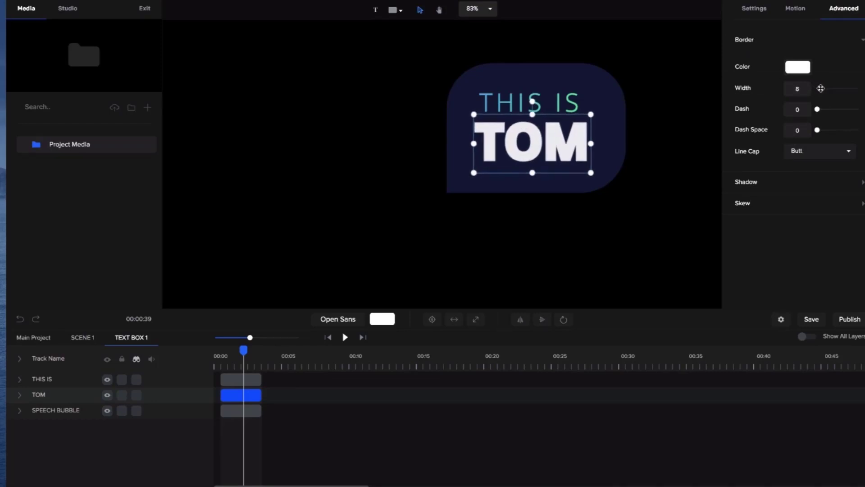
- Make the fill of the "TOM" text fully transparent (#FFFFFF00), leaving only its outline
click(757, 10)
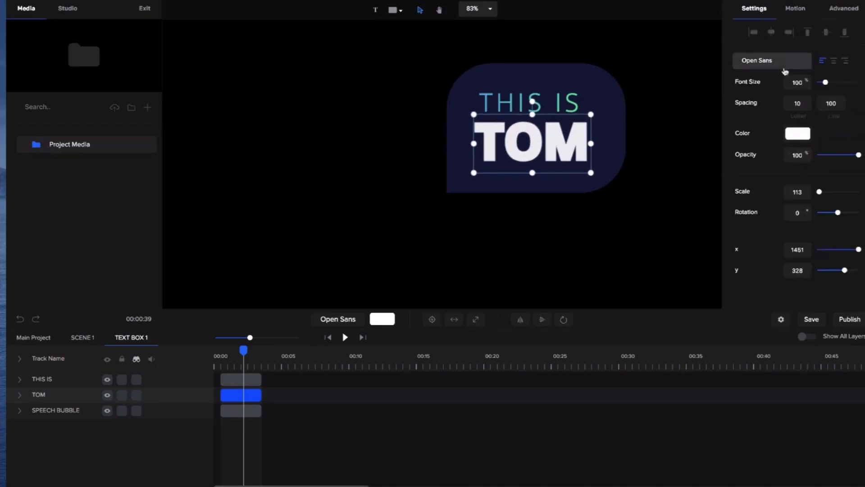
click(801, 134)
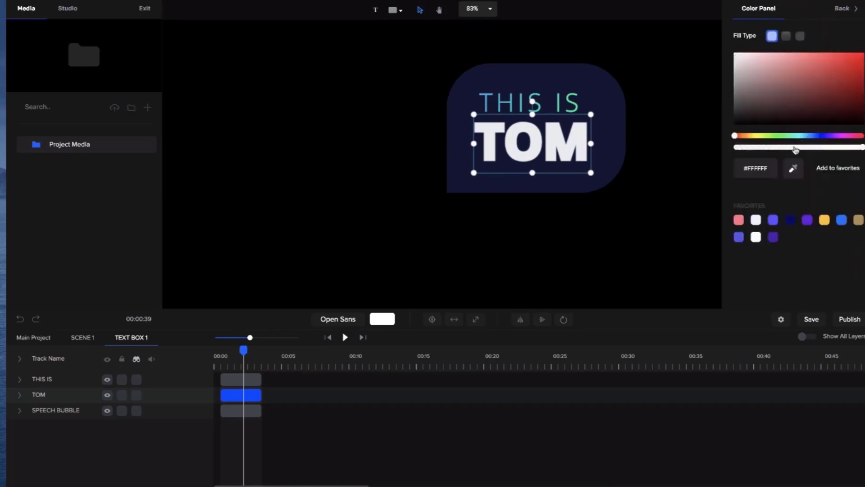
drag(798, 148, 726, 150)
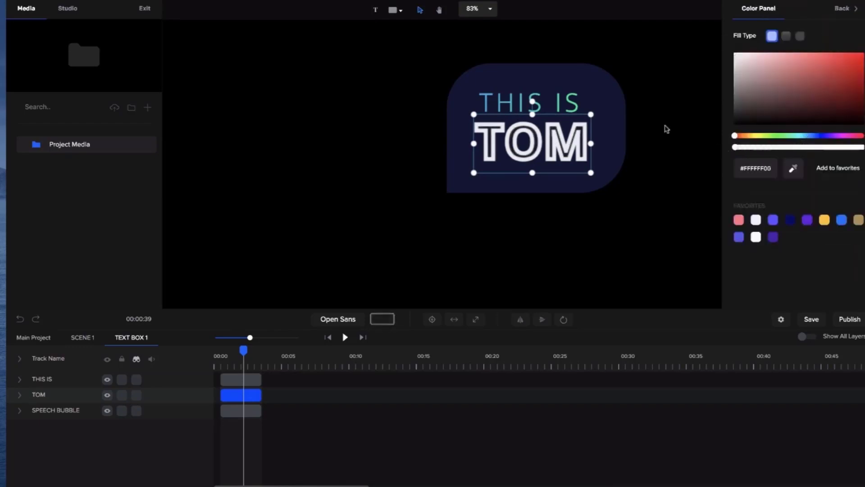
click(843, 9)
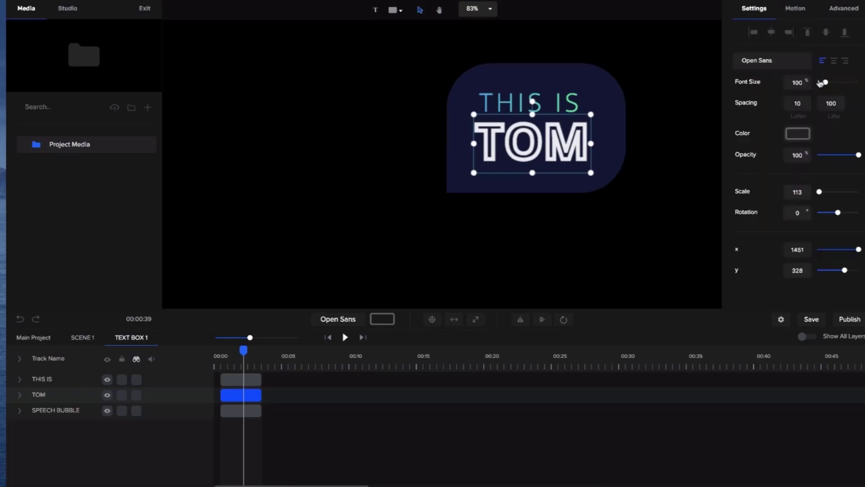
- Reduce the "TOM" text's border width to 4 and change its font to Fredoka One
click(842, 9)
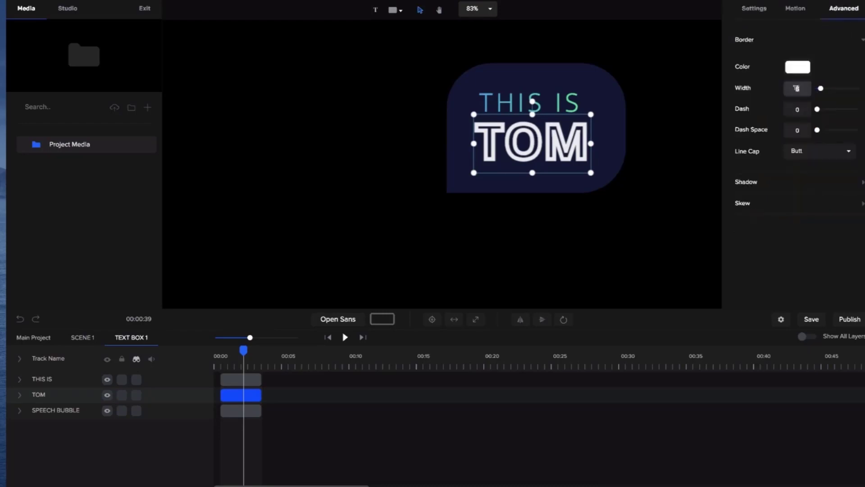
text(4)
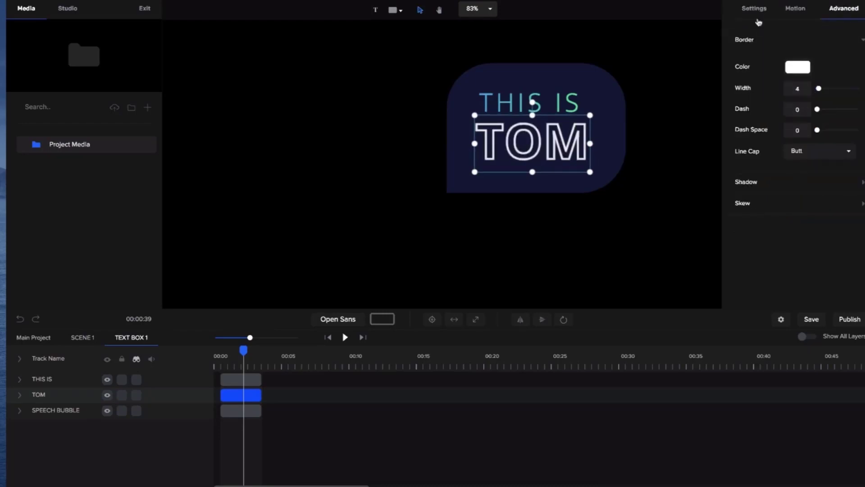
click(756, 10)
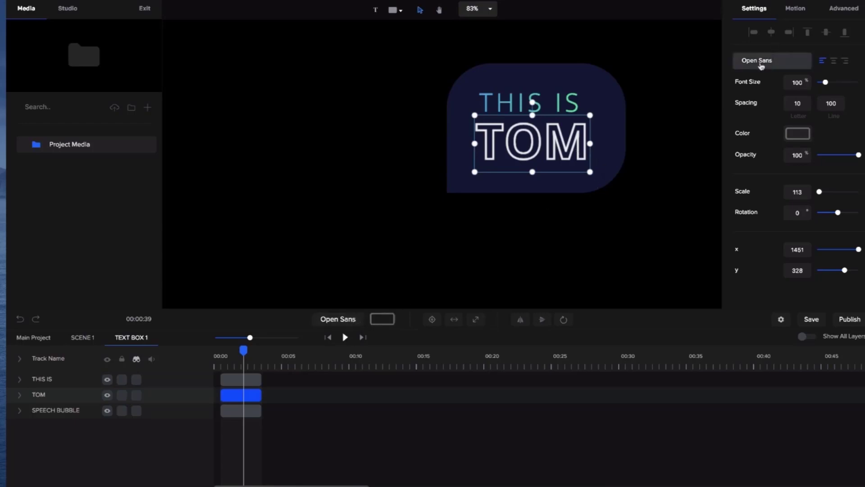
click(762, 64)
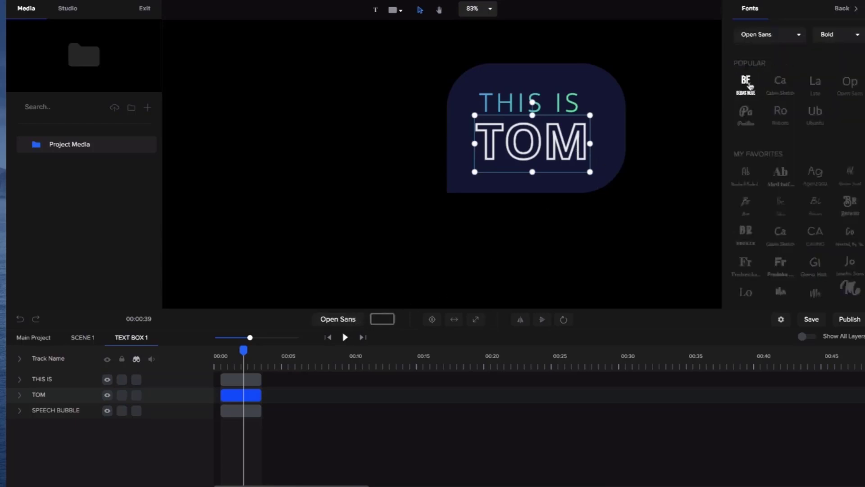
click(747, 85)
click(781, 85)
click(817, 87)
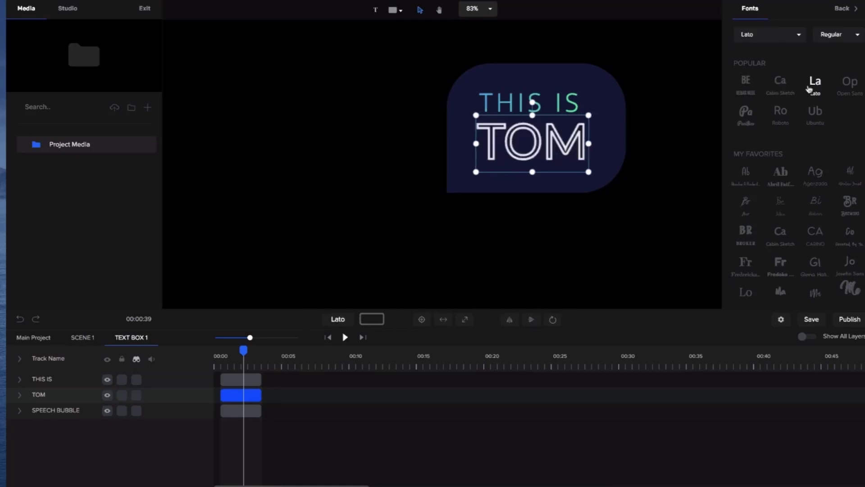
click(850, 89)
click(786, 183)
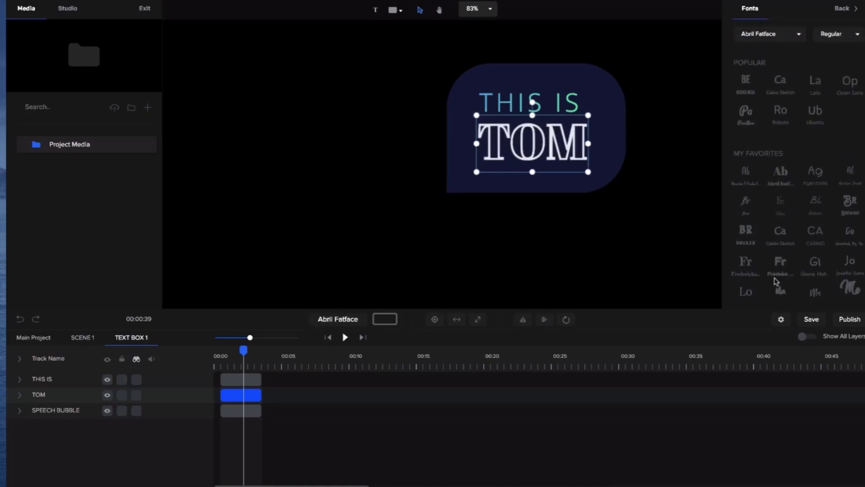
click(783, 266)
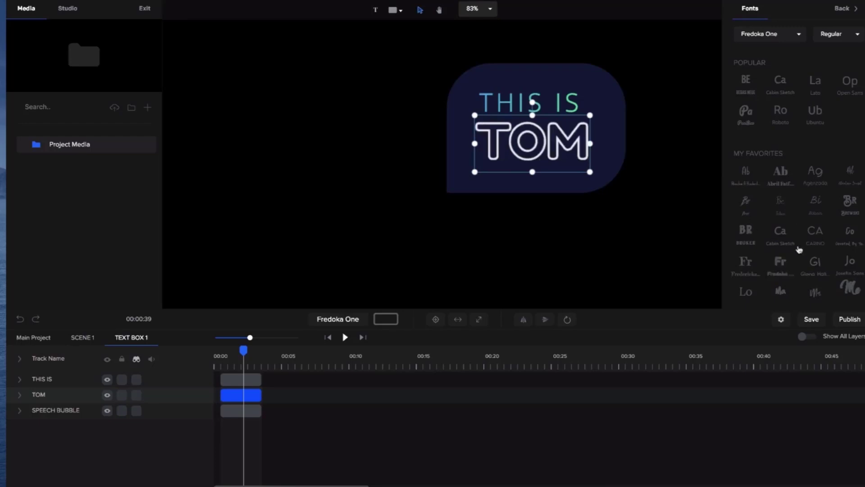
- Search the font list for "sh" and apply the Shenttica font to the "THIS IS" text
click(558, 101)
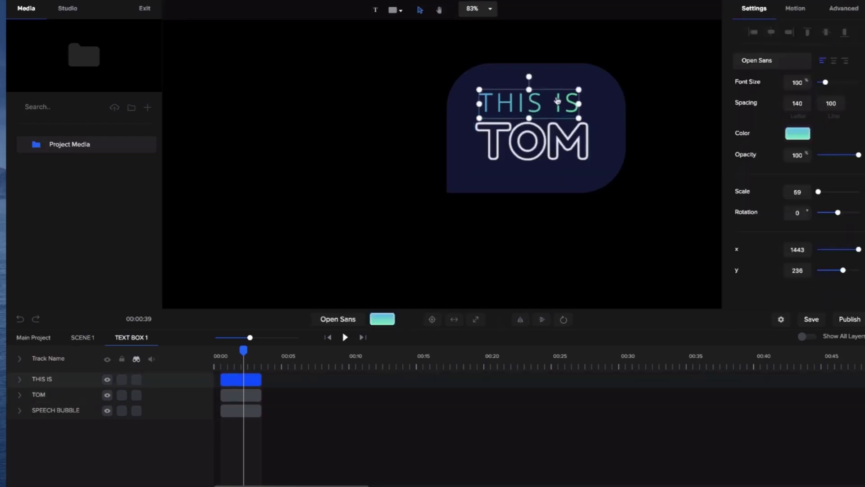
click(338, 319)
click(800, 36)
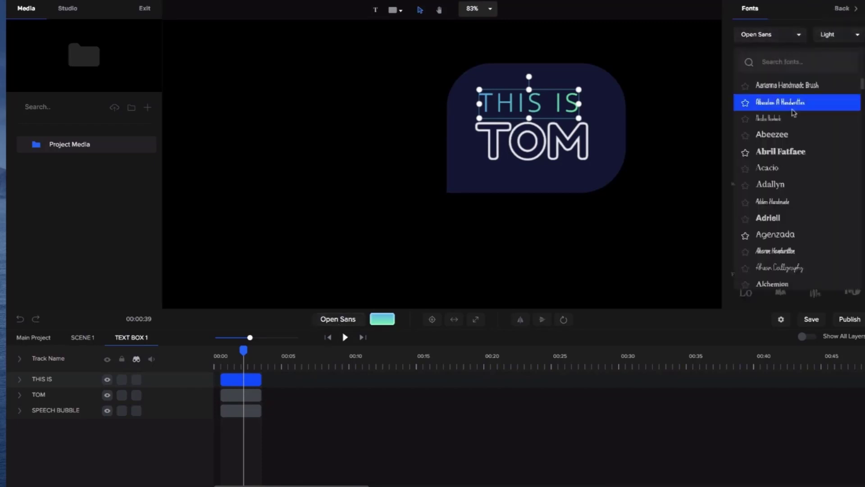
scroll(792, 112, down, 8)
scroll(793, 111, up, 8)
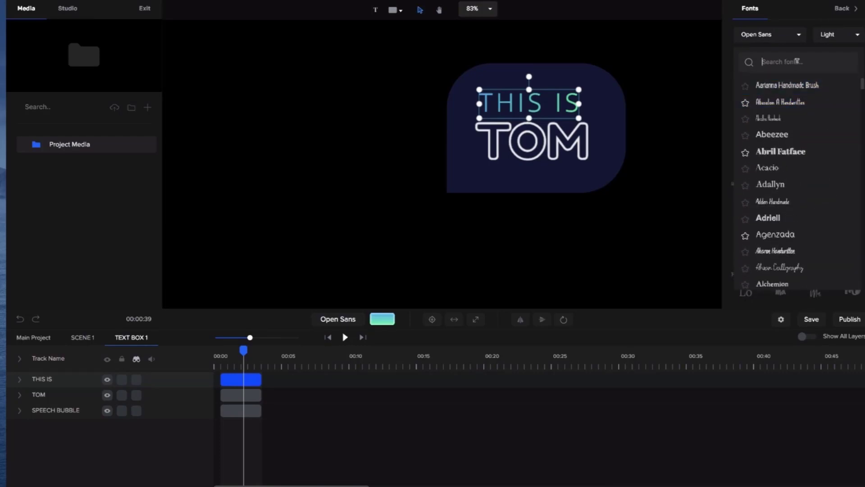
text(sh)
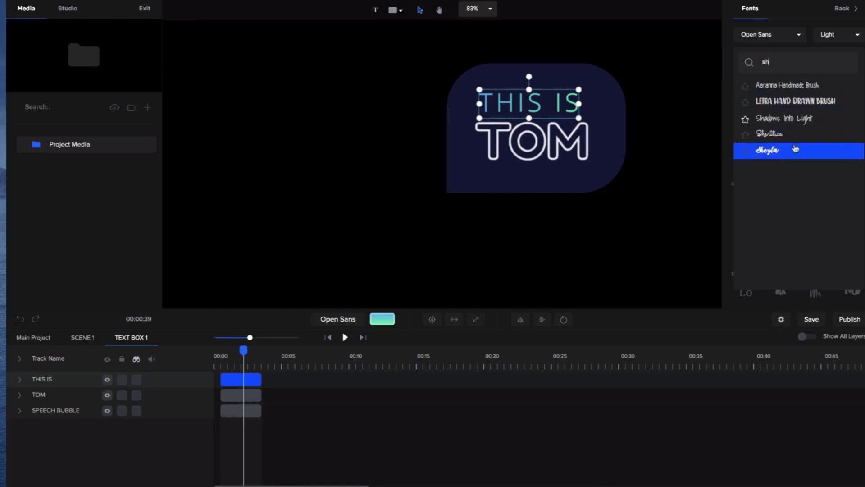
click(778, 135)
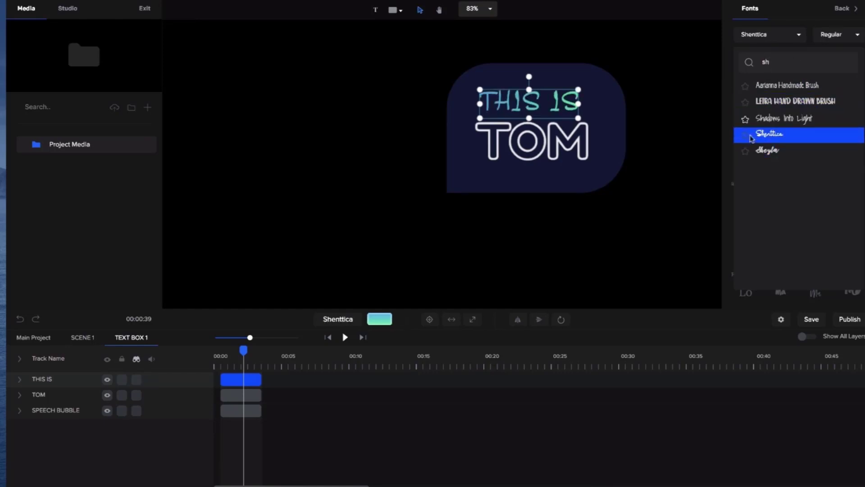
click(724, 158)
- Change the "THIS IS" text to the Selima font from the favorite fonts
scroll(784, 184, down, 2)
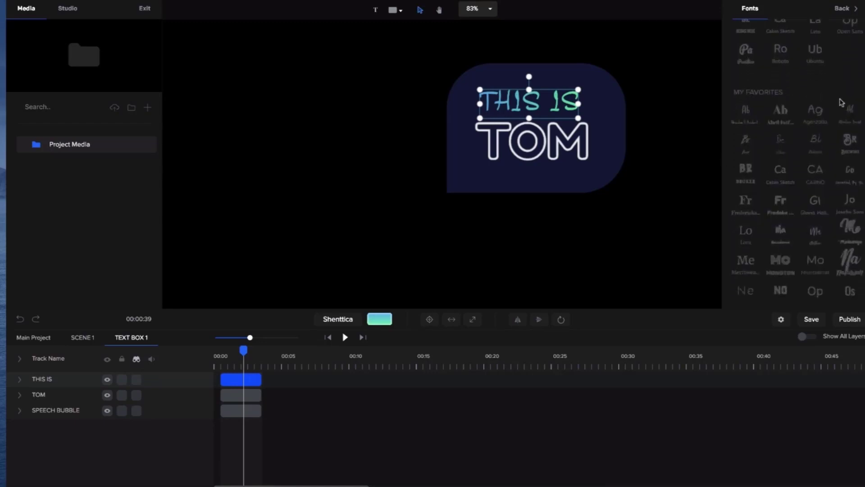
scroll(818, 261, down, 2)
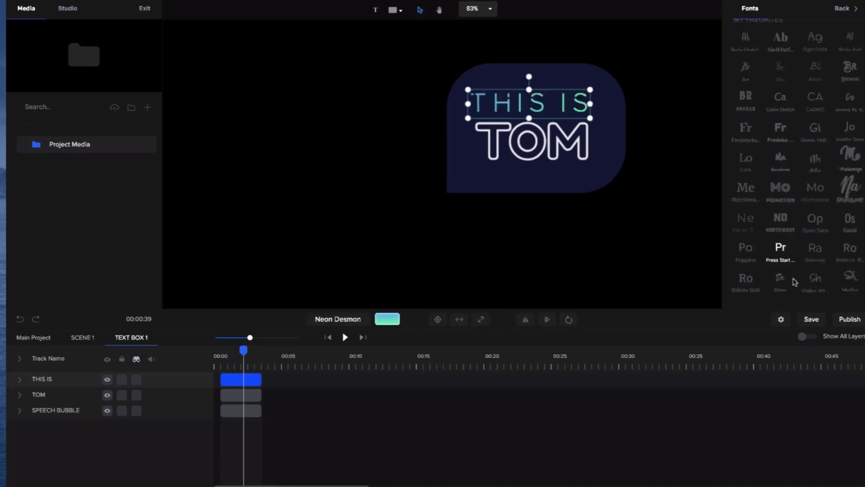
scroll(850, 237, down, 1)
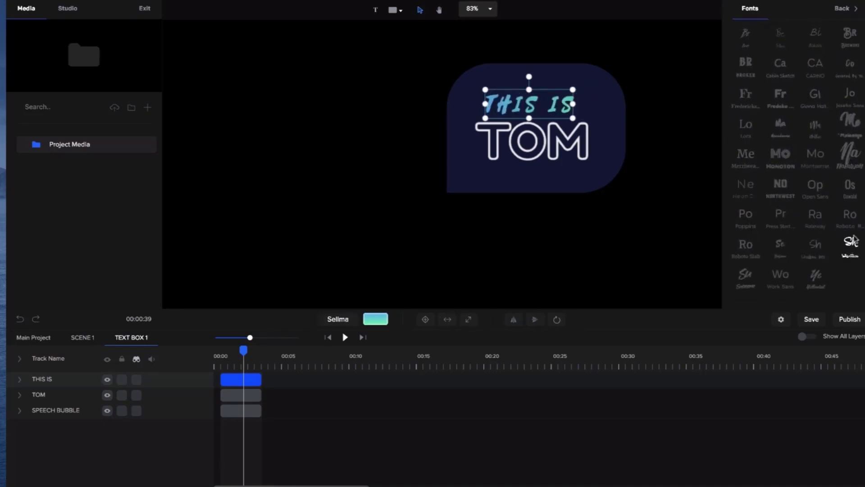
click(852, 241)
- Enlarge the "THIS IS" text to span the width of "TOM" and lower the "TOM" text slightly to y 337
scroll(573, 90, up, 1)
drag(576, 89, 604, 80)
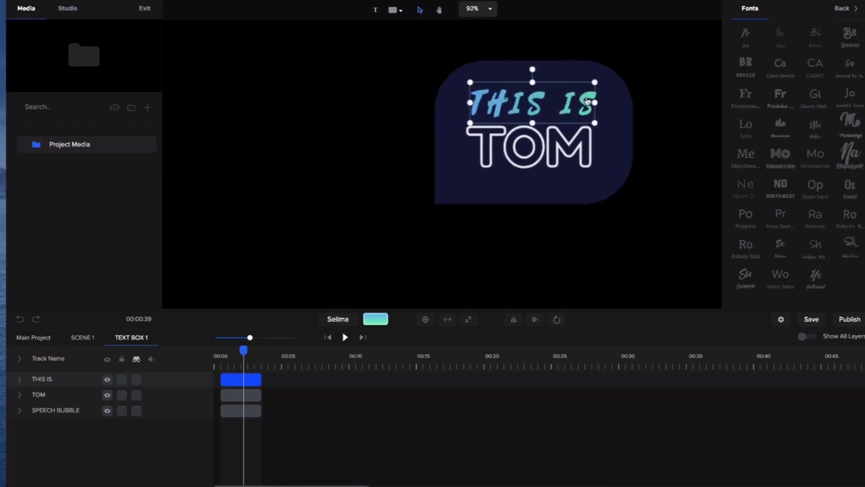
click(589, 147)
drag(589, 146, 589, 151)
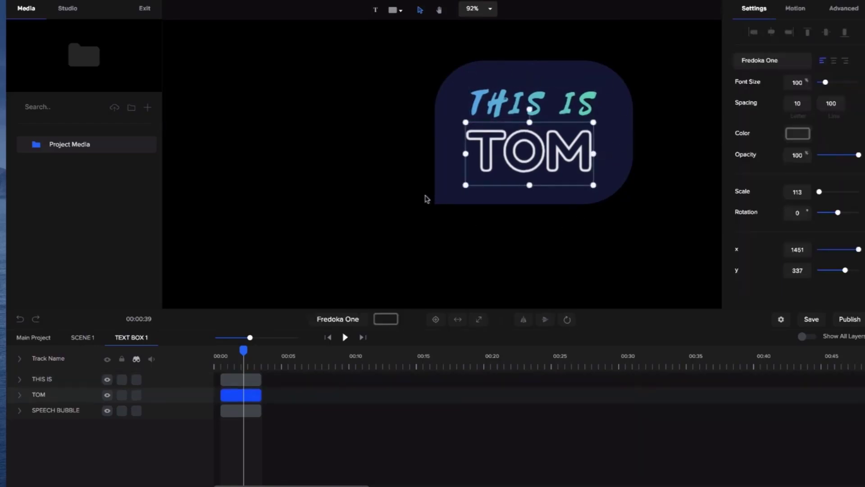
- Change the speech bubble's fill to semi-transparent white (#FFFFFF54)
click(616, 130)
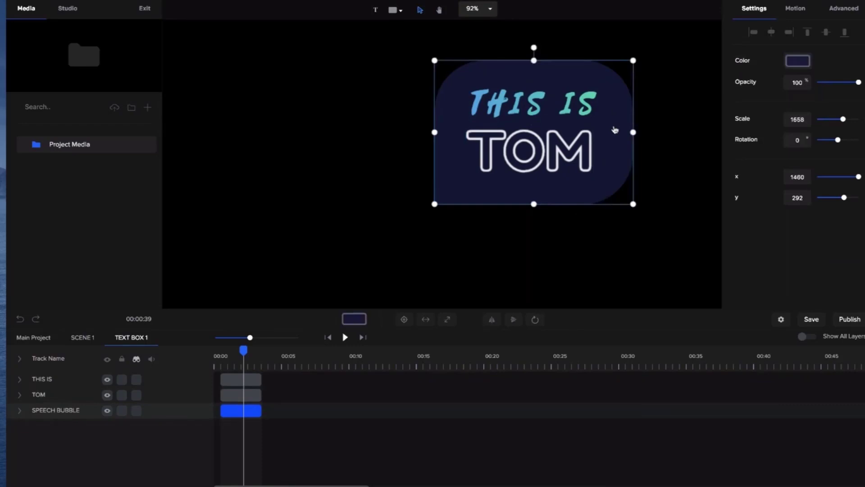
click(354, 319)
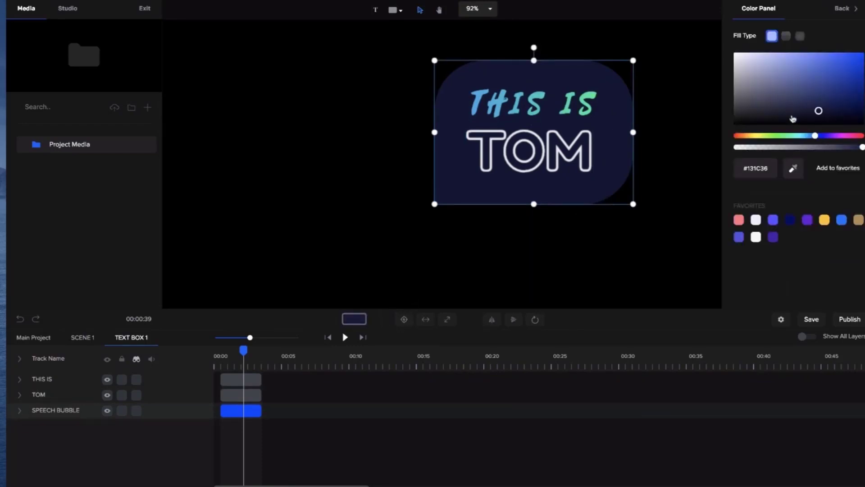
drag(819, 108, 732, 45)
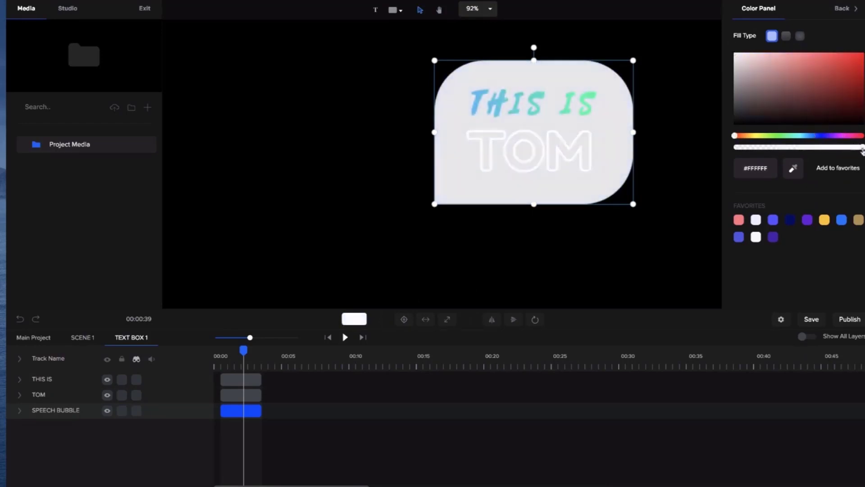
drag(862, 150, 780, 153)
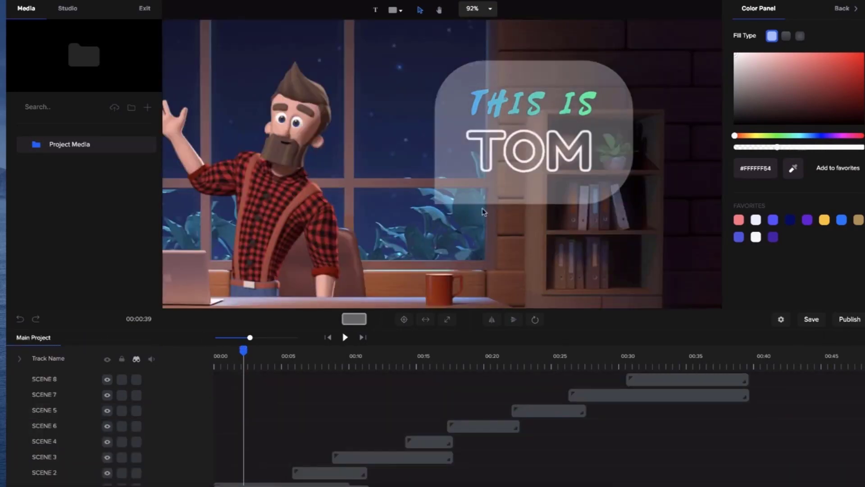
- Fit the main project's frame in view, move the playhead to about 8 seconds and open Scene 2 for editing
scroll(486, 200, down, 5)
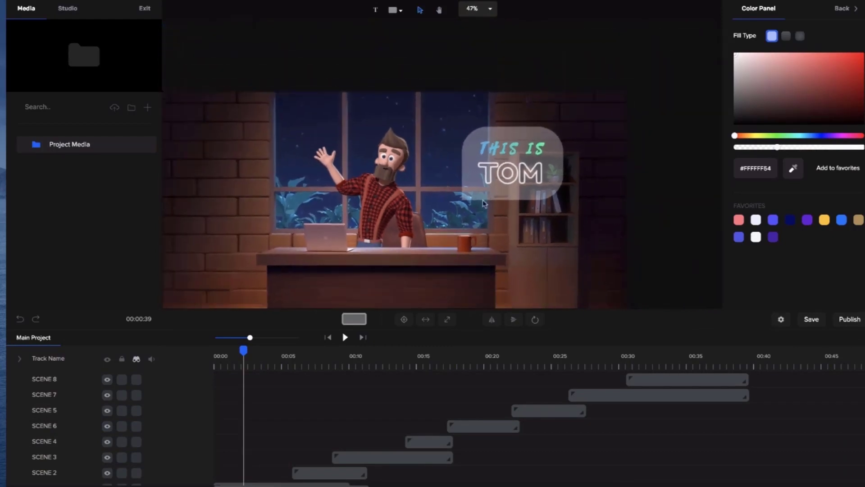
click(424, 146)
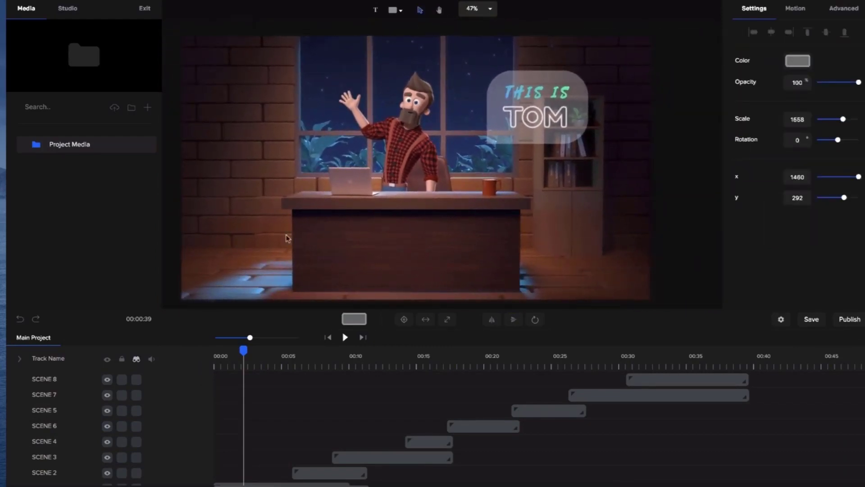
drag(243, 350, 322, 349)
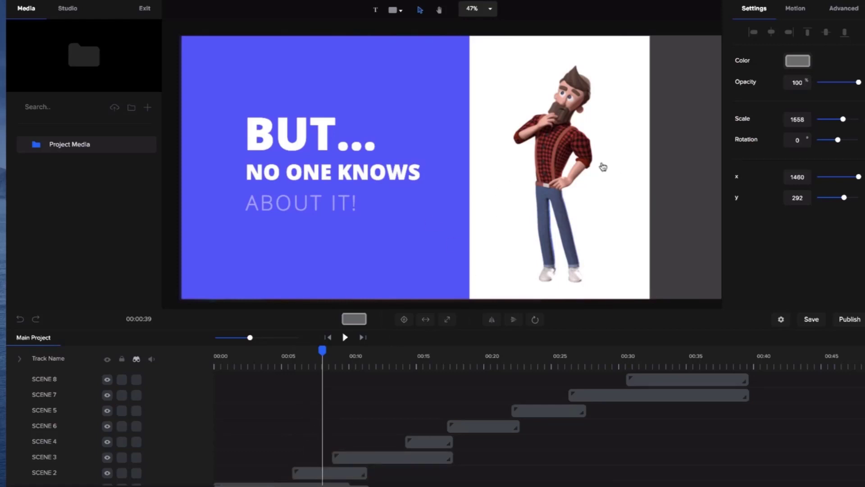
double_click(556, 164)
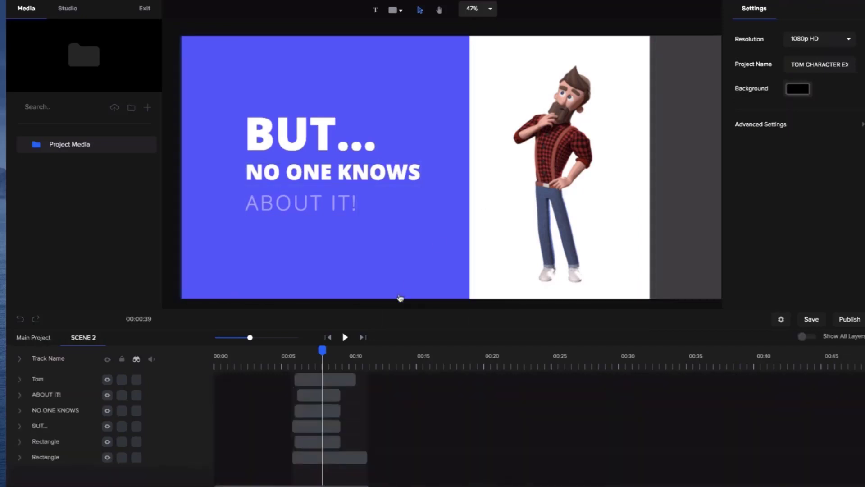
- Change the Tom character's action in Scene 2 from Thinking to Angry
click(565, 162)
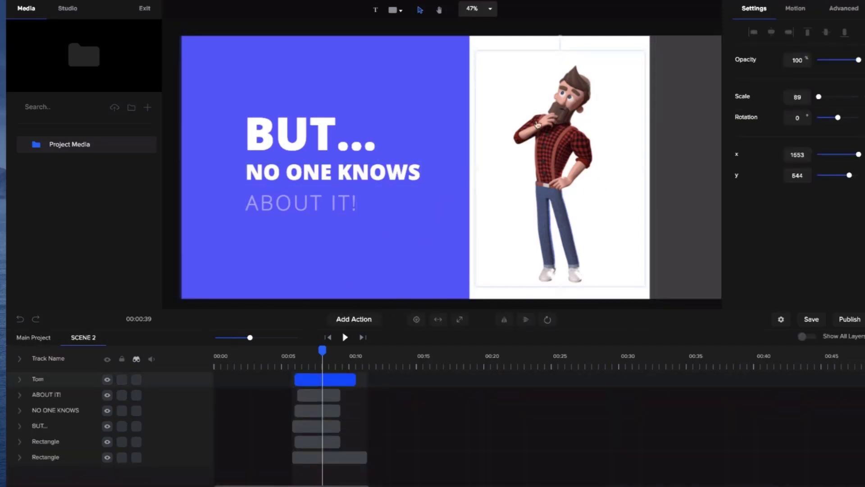
click(20, 381)
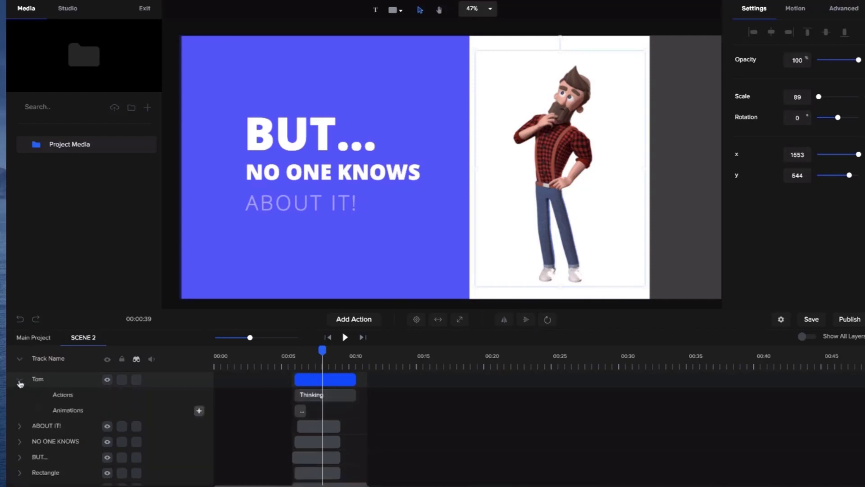
click(311, 398)
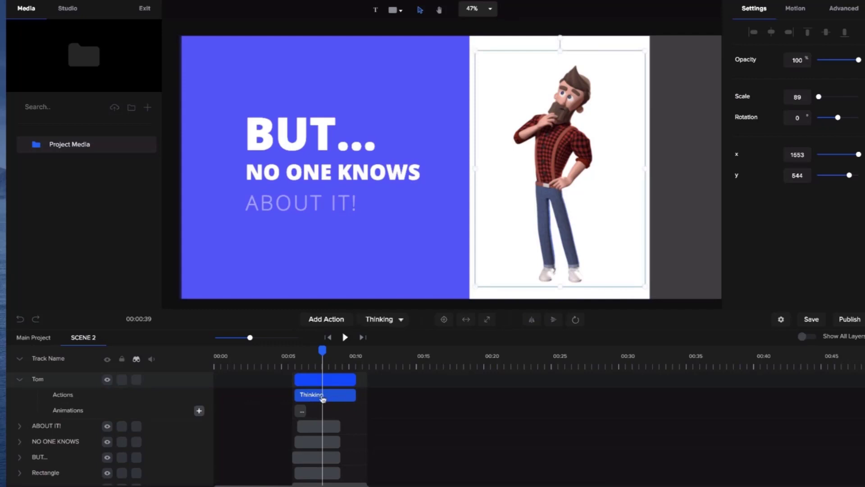
click(402, 320)
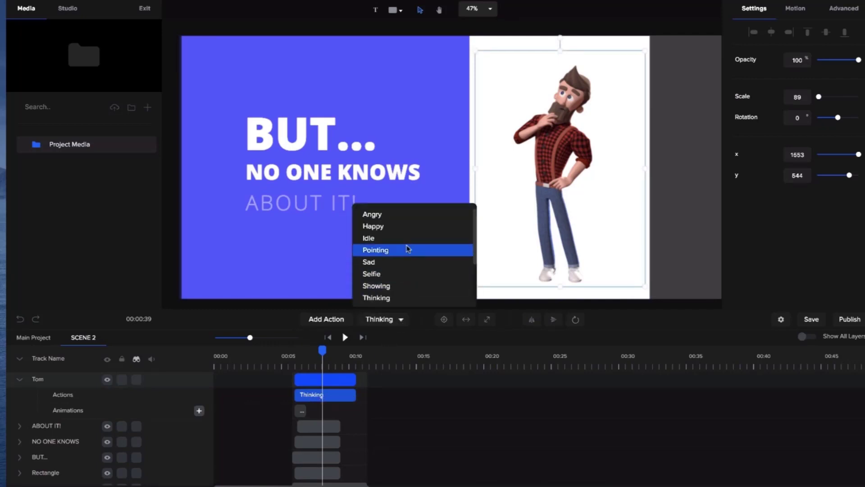
scroll(408, 215, down, 1)
scroll(408, 216, up, 1)
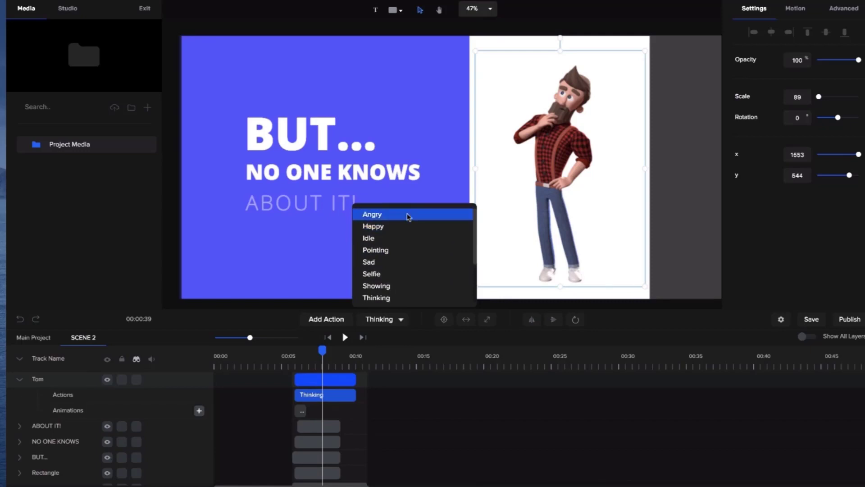
click(380, 216)
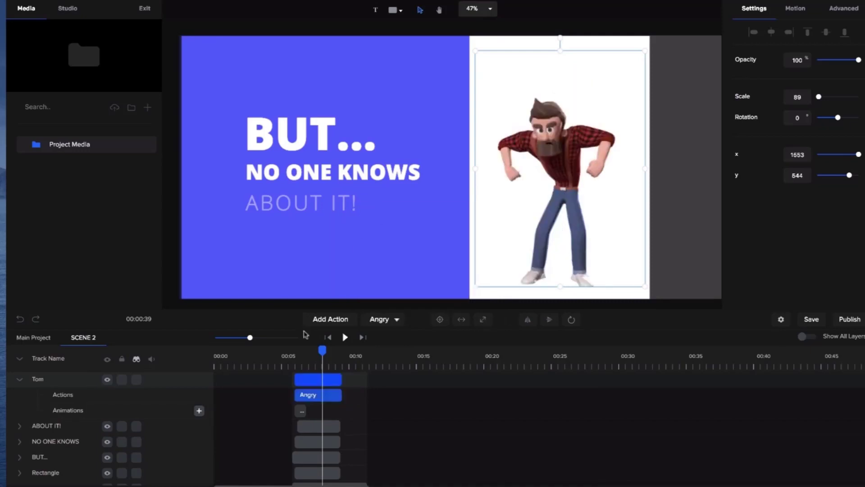
- Play back Scene 2 from near its start to preview the character's Angry action
click(289, 358)
click(344, 337)
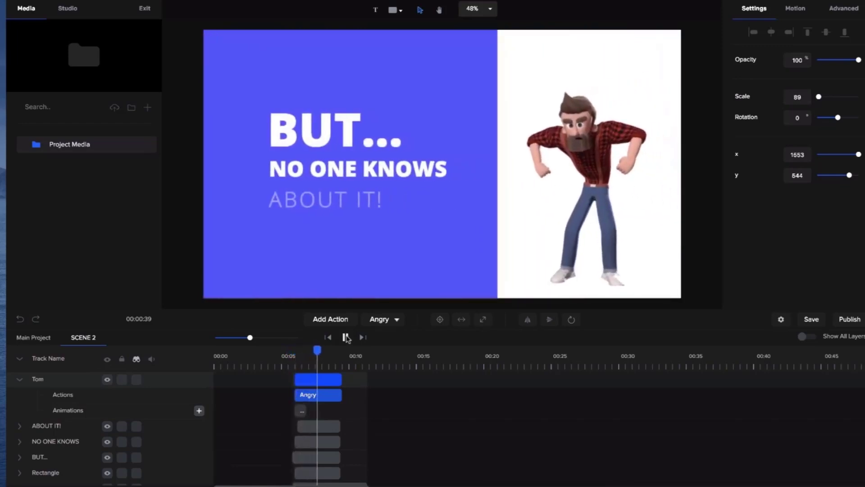
click(346, 337)
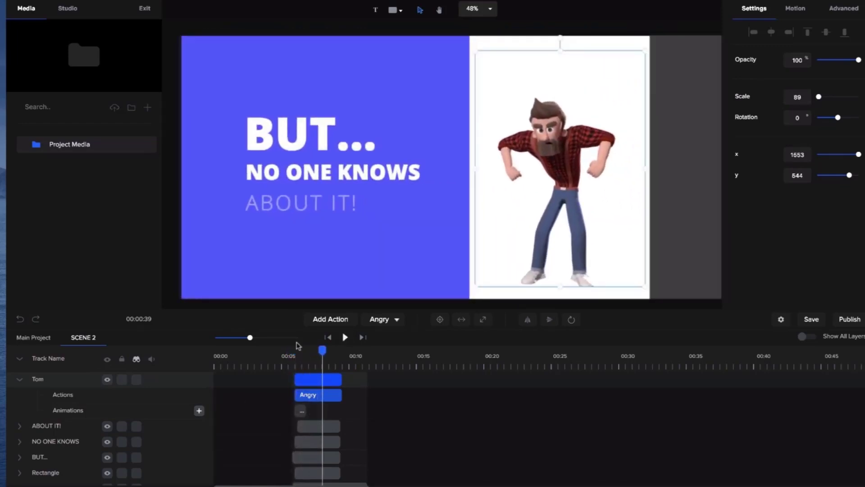
- Change Scene 2's blue background behind the BUT... text to pink (#FF4E70)
click(300, 133)
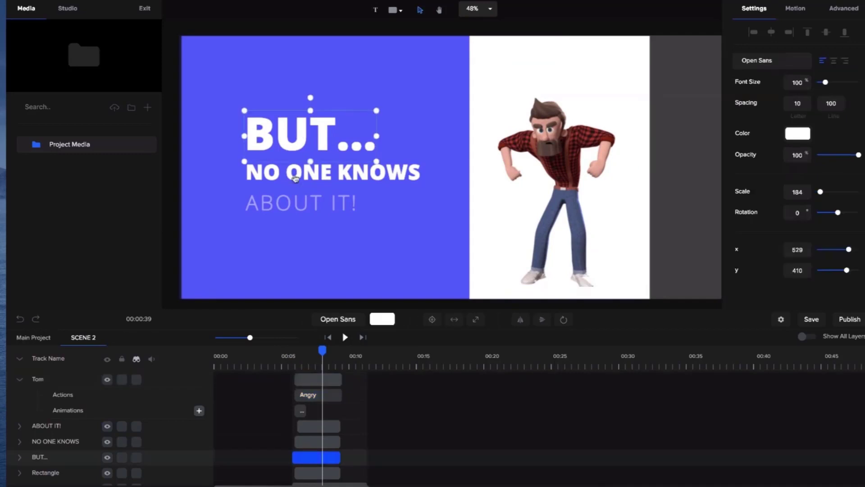
click(315, 237)
click(799, 63)
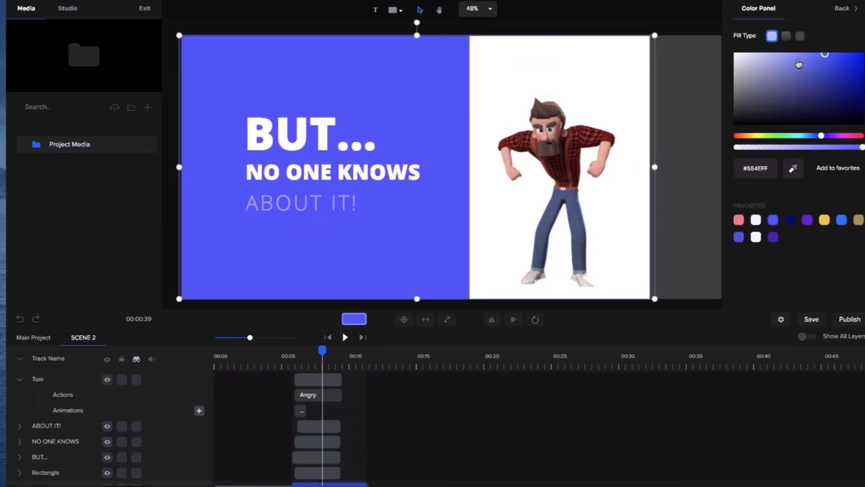
drag(820, 140, 859, 138)
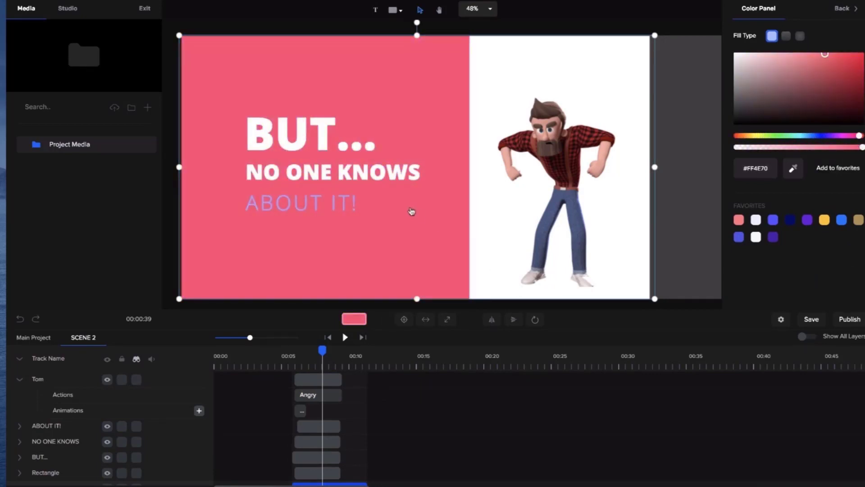
- Recolor the white rectangle behind Tom by sampling the pink background, and darken it to #E33457
click(530, 83)
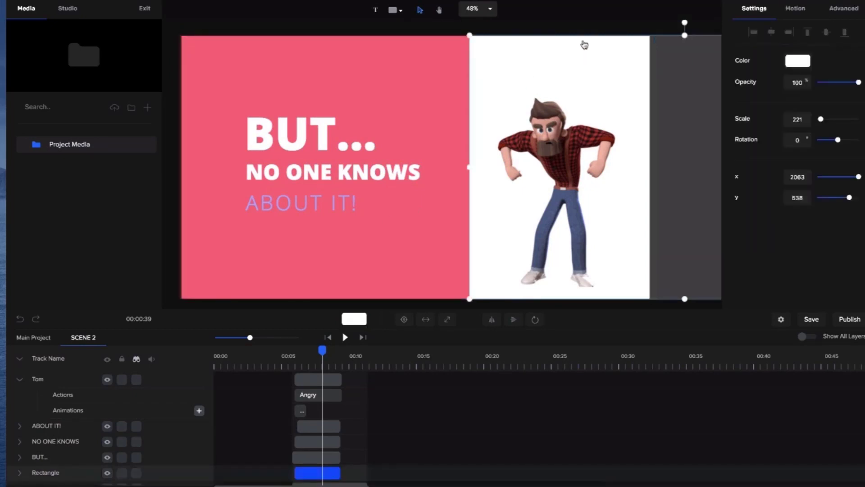
click(798, 64)
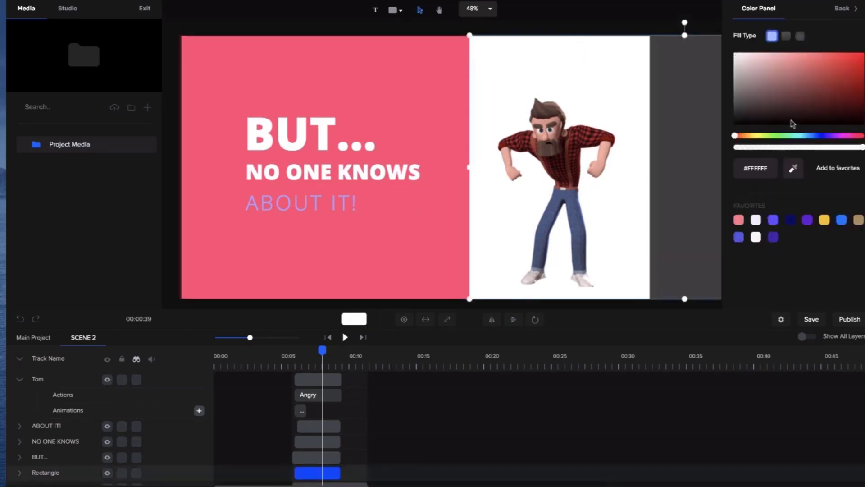
click(794, 170)
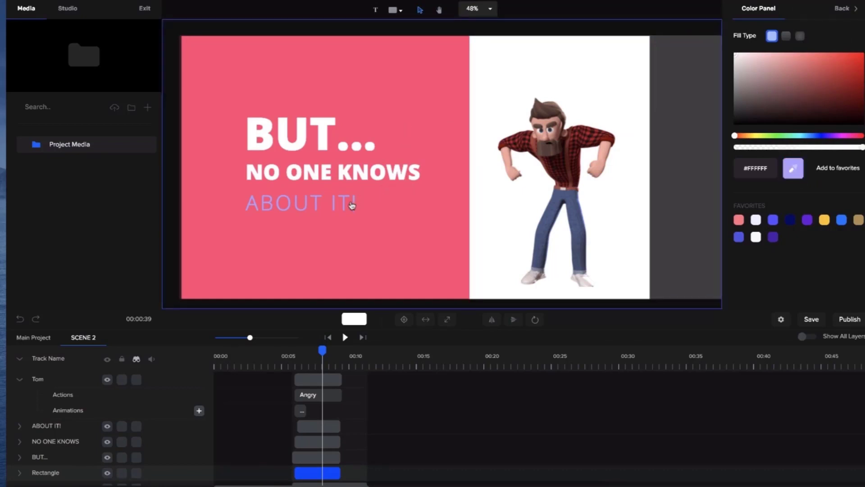
scroll(356, 212, up, 5)
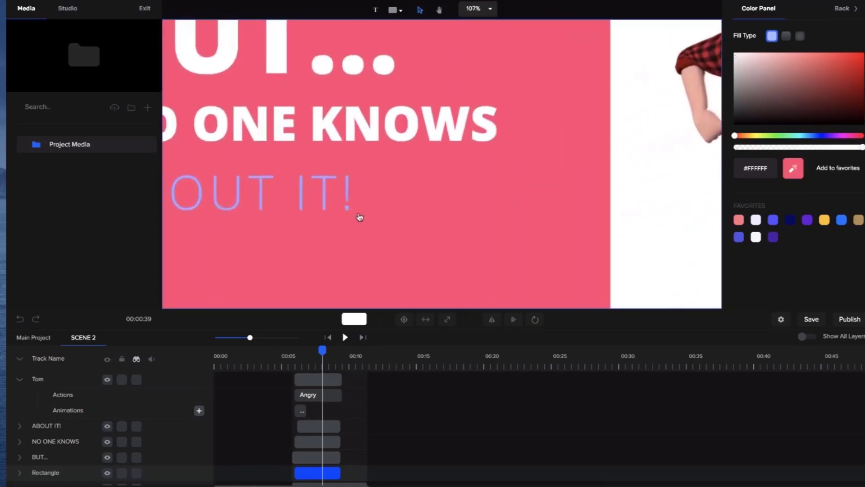
click(431, 192)
scroll(431, 191, down, 5)
scroll(431, 191, down, 3)
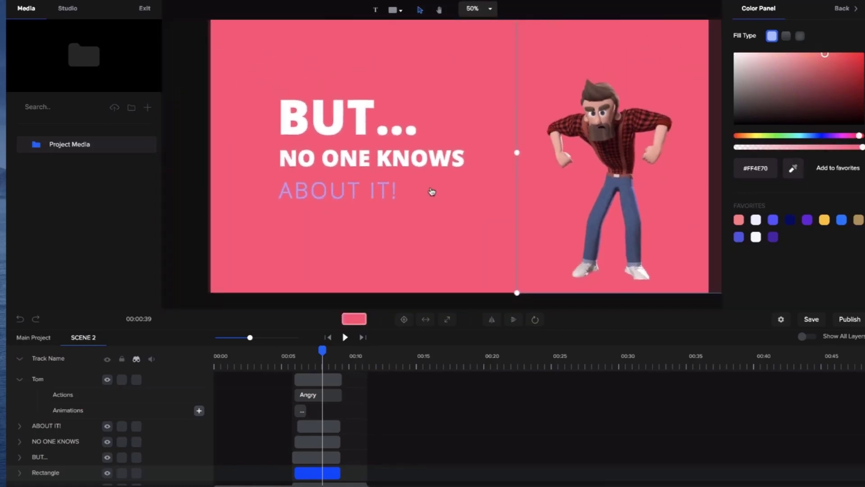
click(835, 62)
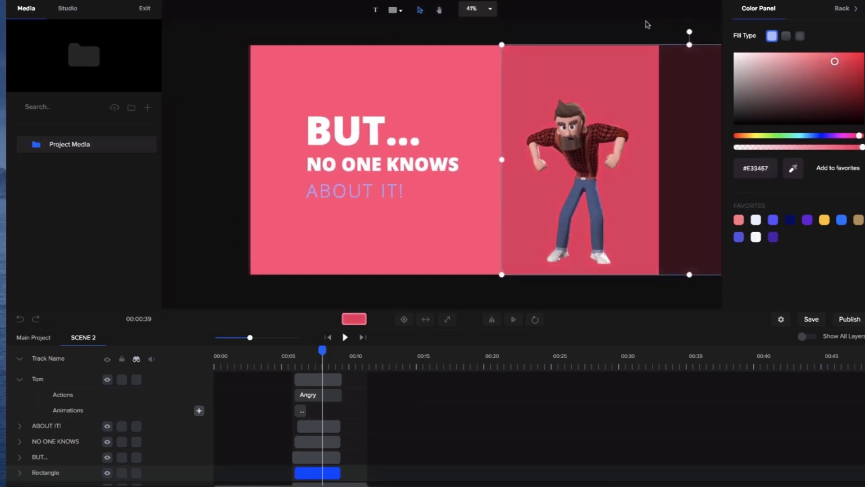
click(647, 25)
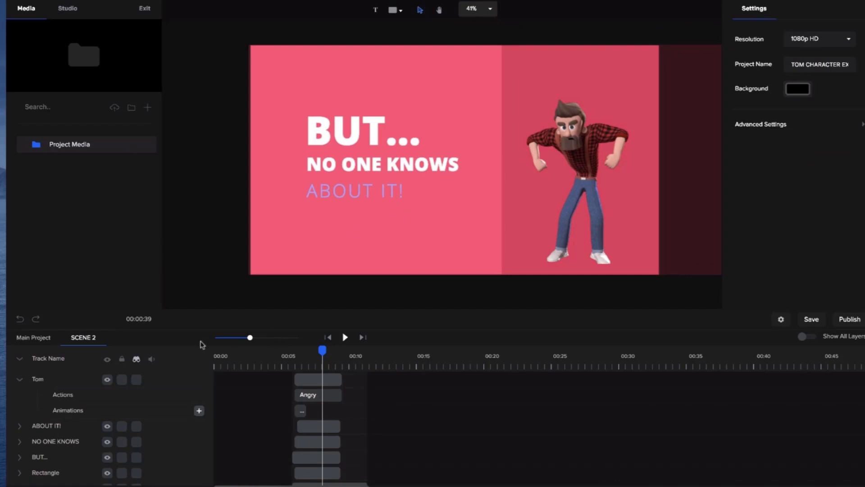
- Return to the main project, move the playhead to about 10.5 seconds and open Scene 3 for editing
click(38, 340)
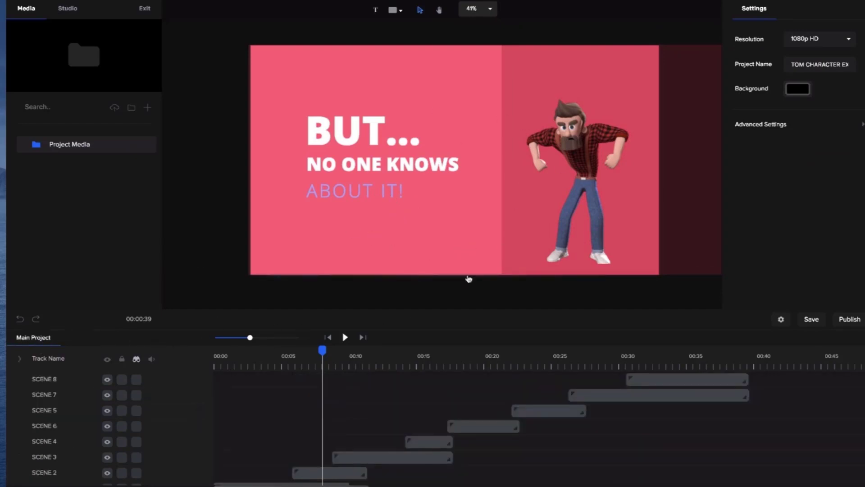
click(385, 356)
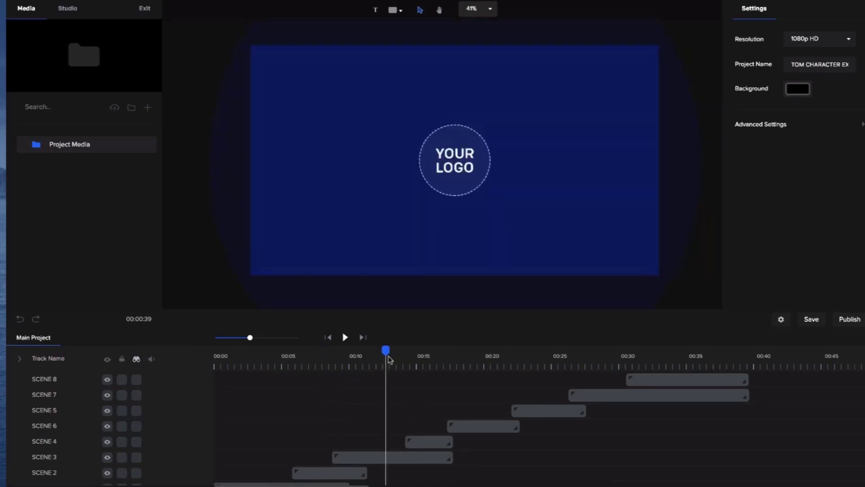
click(452, 171)
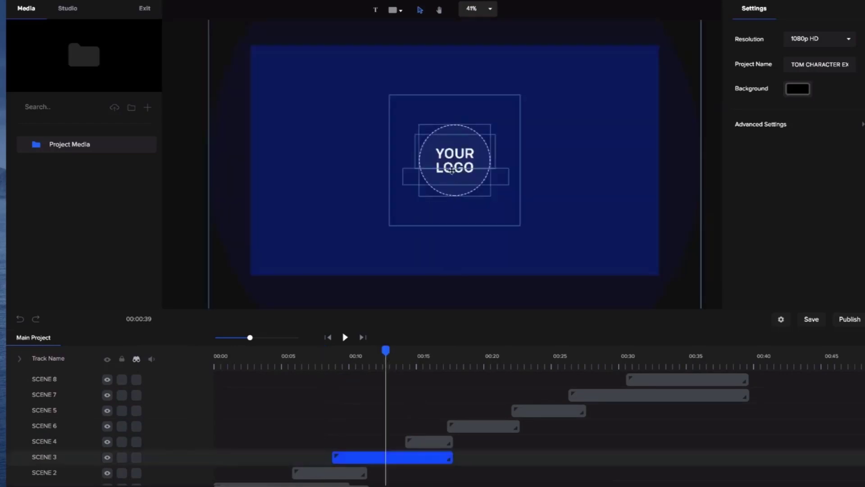
click(359, 357)
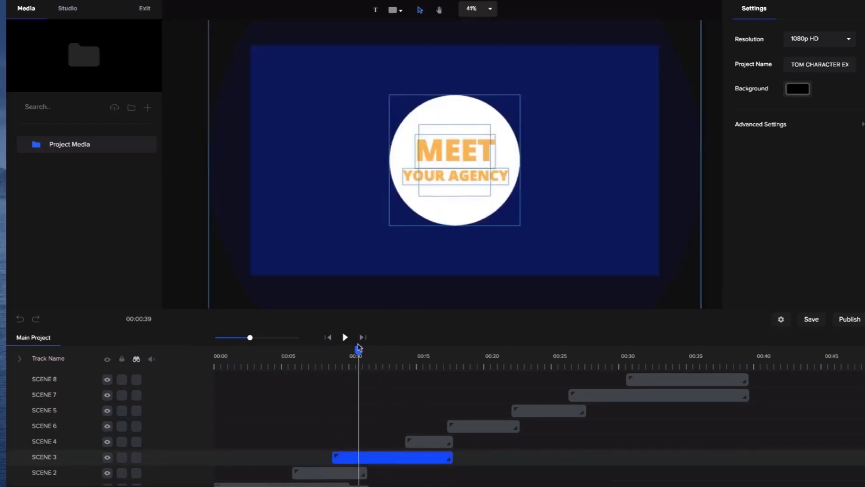
double_click(374, 457)
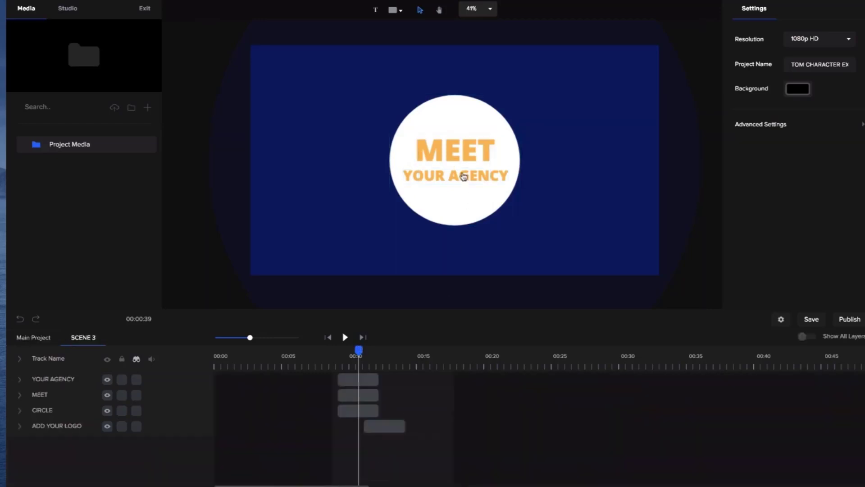
- Replace the YOUR AGENCY text in Scene 3's circle with CREATIVE STUDIO on two lines
scroll(464, 177, up, 3)
click(461, 179)
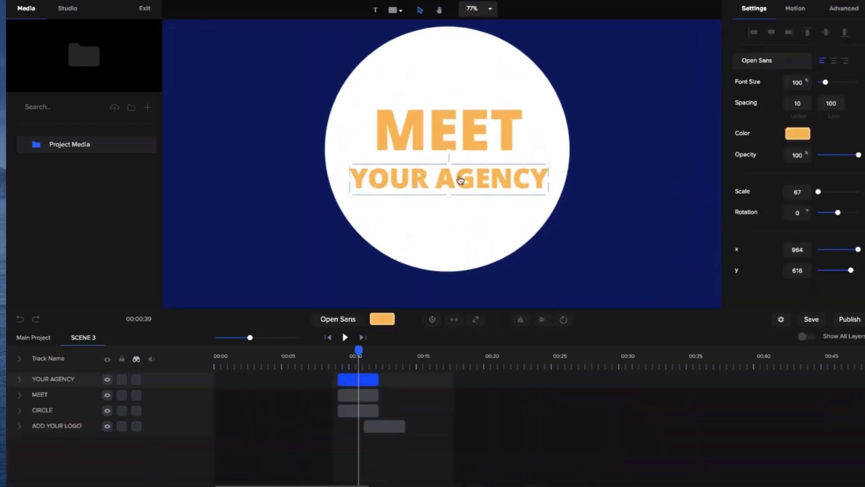
triple_click(460, 178)
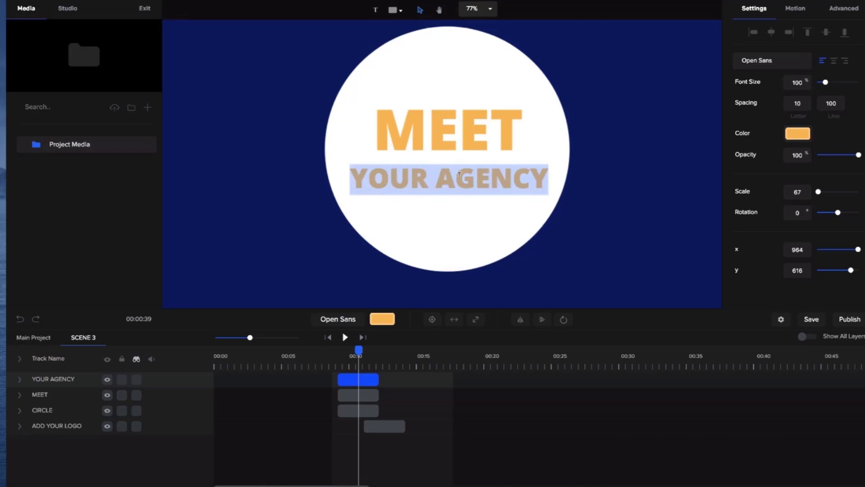
text(CREATE)
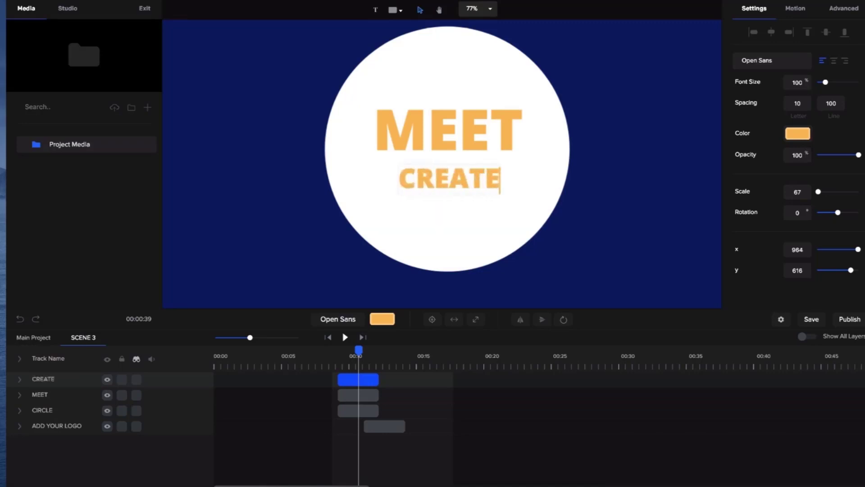
key(BackSpace)
text(IVE)
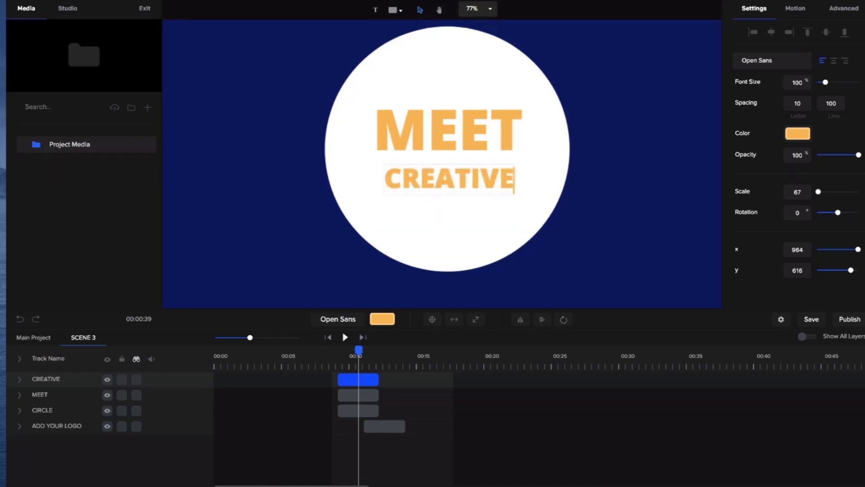
key(Return)
text(STUDIO)
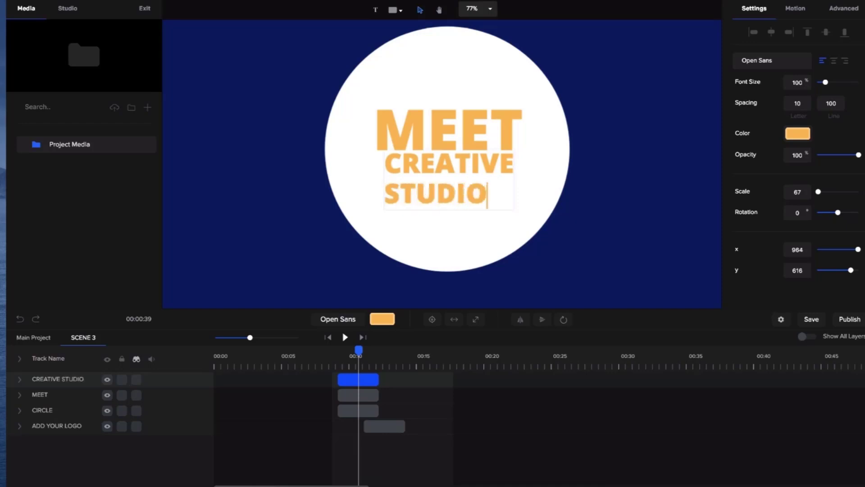
- Center-align the two lines of the CREATIVE STUDIO text
click(594, 195)
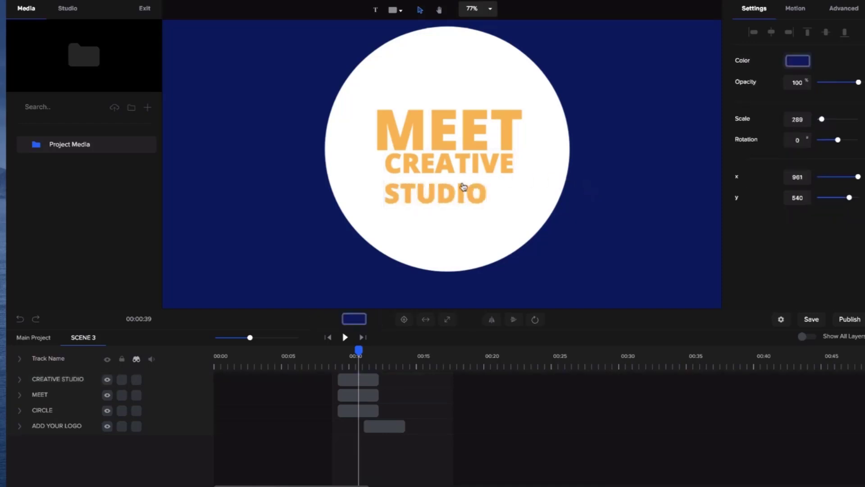
click(473, 193)
double_click(459, 196)
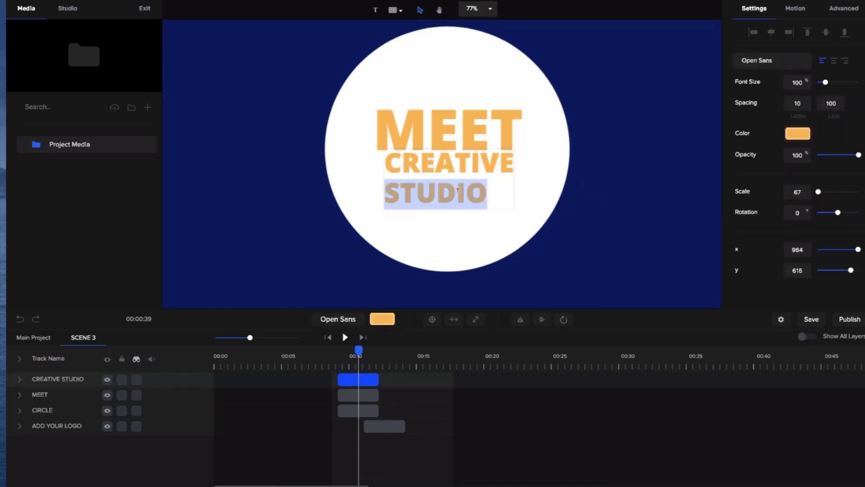
click(835, 63)
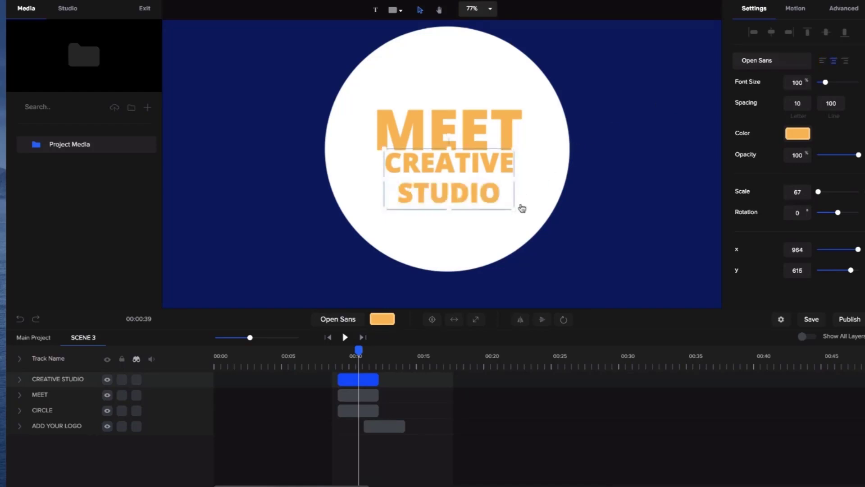
- Enlarge the CREATIVE STUDIO text to a scale of 92 and move MEET and CREATIVE STUDIO up within the circle
drag(513, 208, 566, 231)
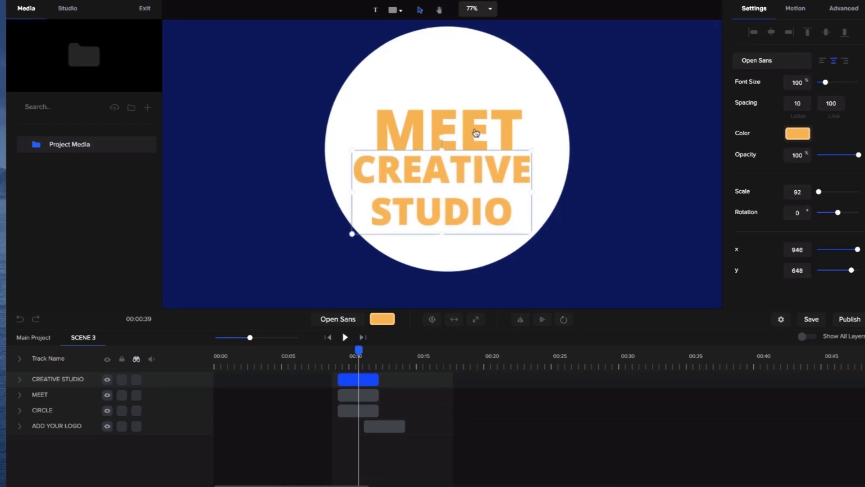
drag(473, 131, 473, 100)
drag(481, 168, 483, 151)
- Change the CREATIVE STUDIO text color to red (#FF4936) and select the white circle behind it
click(798, 134)
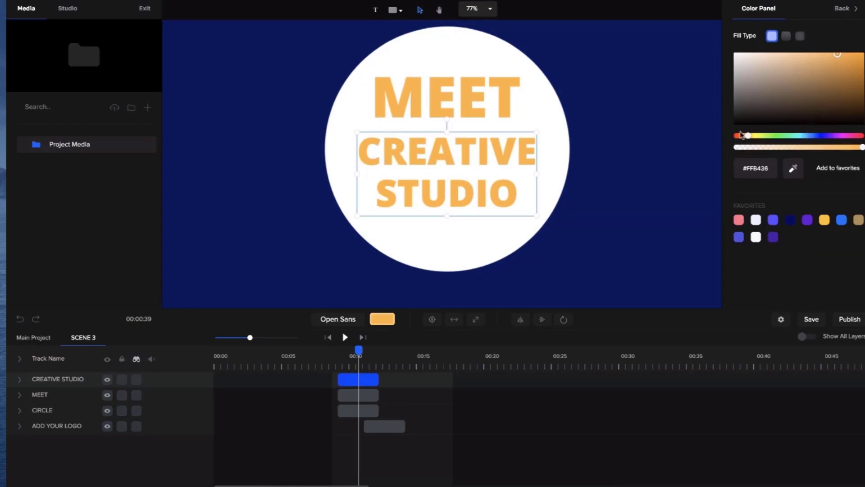
drag(742, 136, 737, 136)
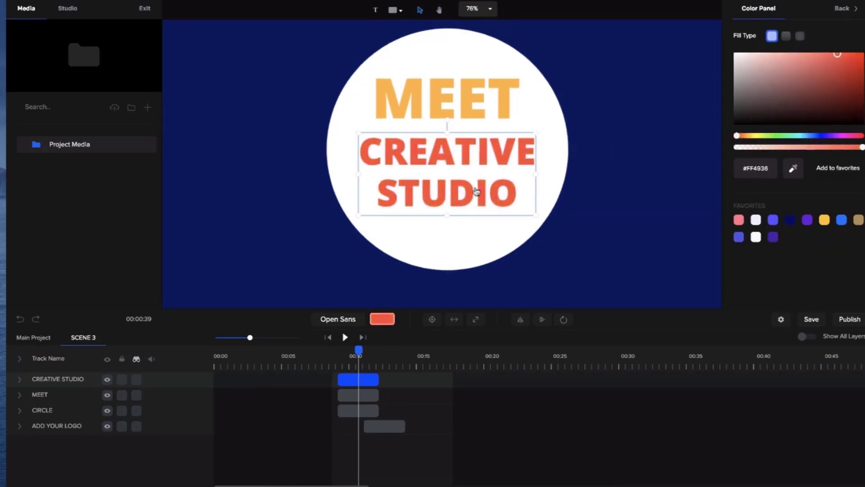
scroll(476, 191, down, 3)
scroll(476, 192, down, 1)
click(470, 217)
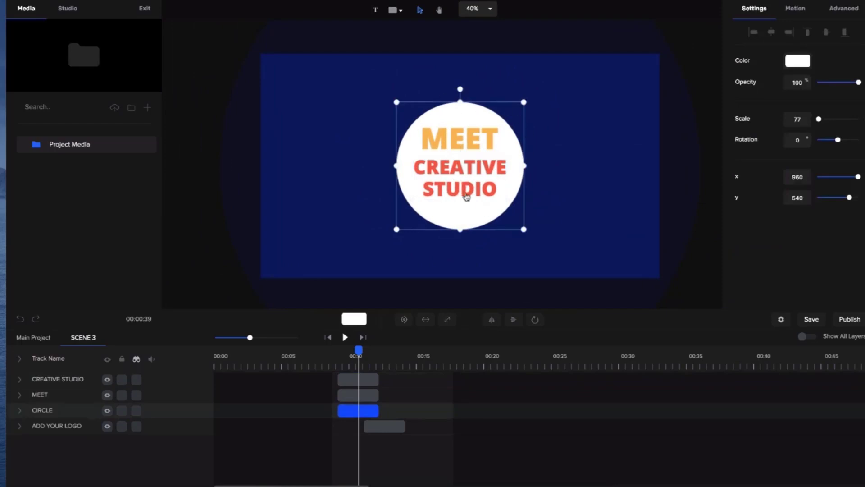
- Select the YOUR LOGO placeholder at about 13 seconds and import CS_ICON_PNG.png from the CreateStudio Logo Files folder into the project media
drag(359, 349, 387, 350)
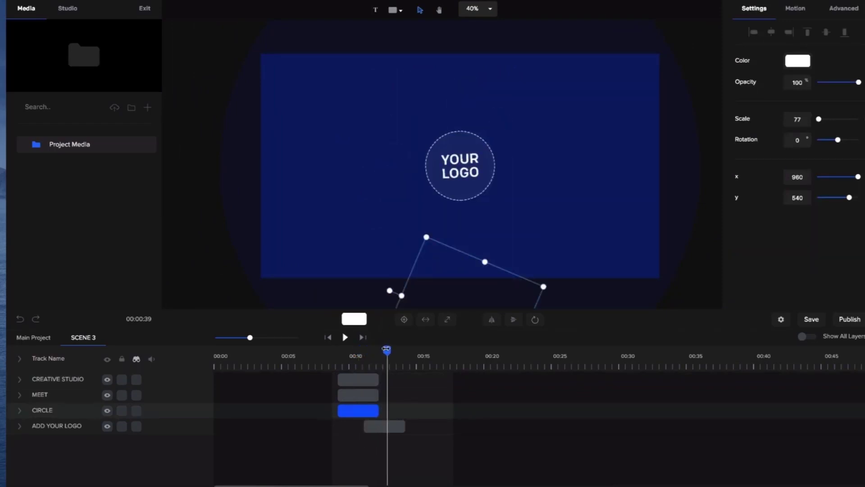
click(469, 180)
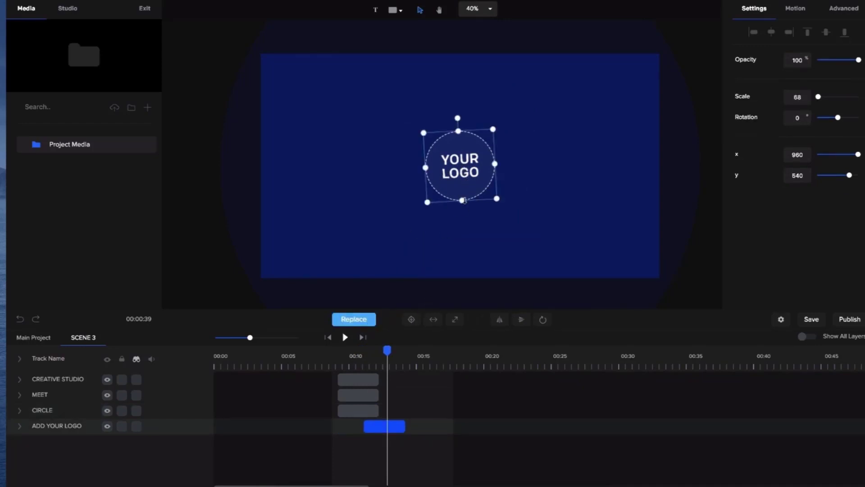
scroll(464, 200, up, 1)
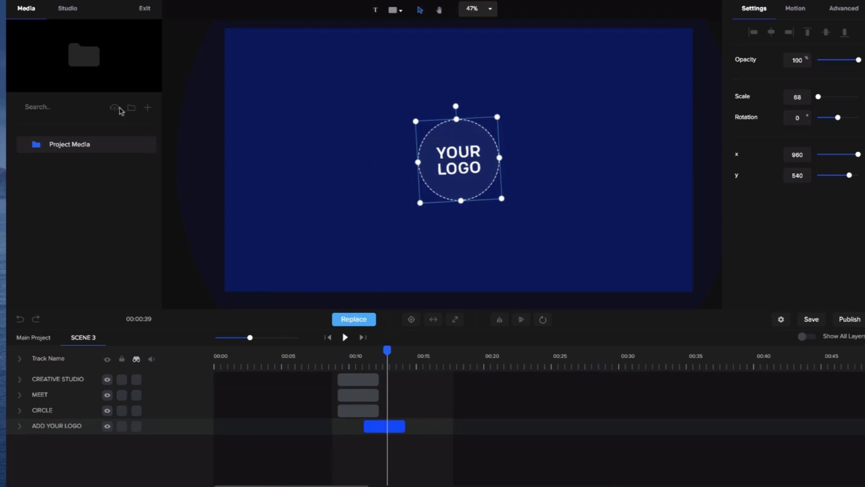
click(148, 109)
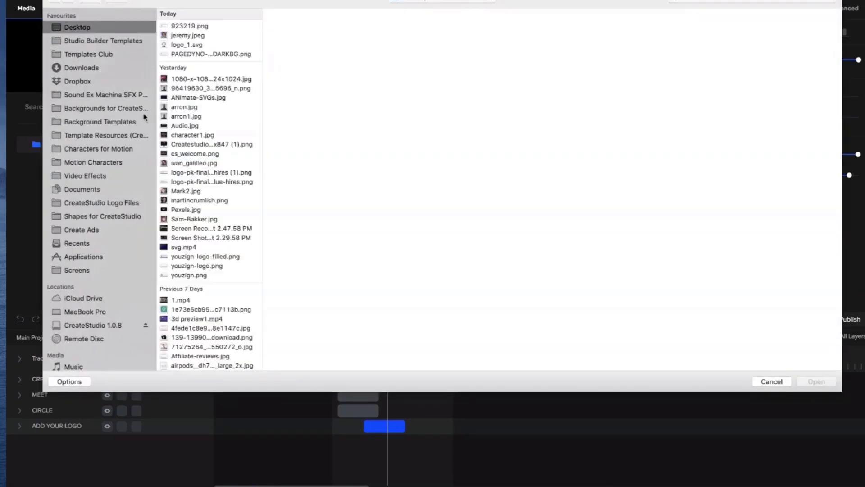
click(114, 204)
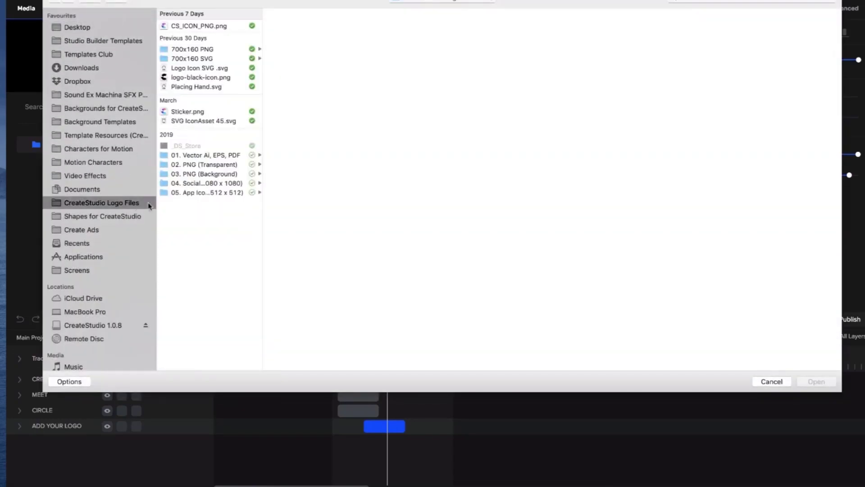
double_click(216, 27)
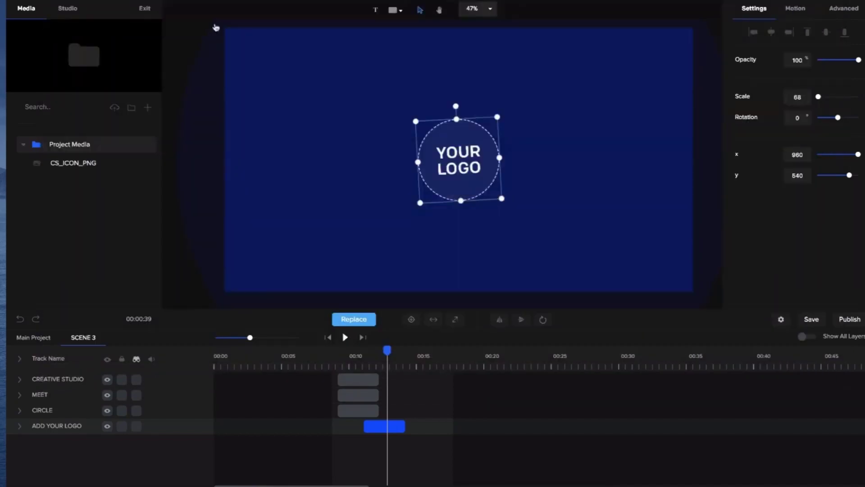
- Replace the YOUR LOGO placeholder in Scene 3 with CS_ICON_PNG, check its animation, and return to the main project
click(79, 170)
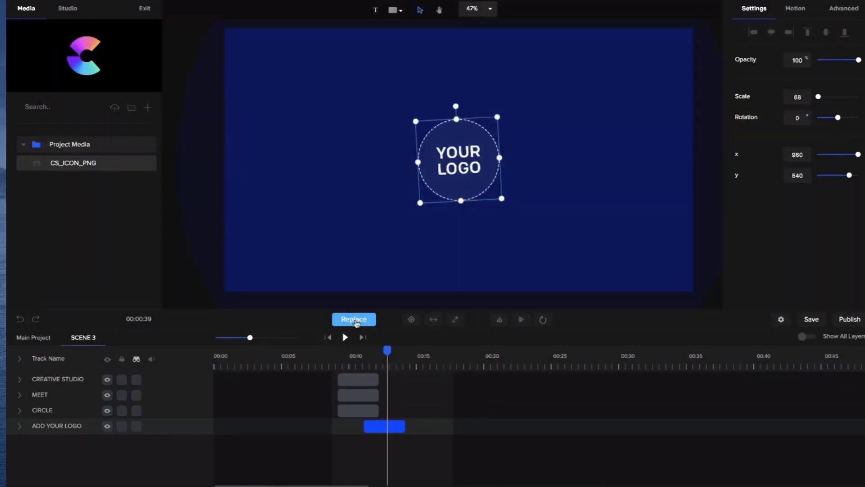
click(369, 353)
mouse_move(368, 349)
mouse_down()
mouse_move(407, 350)
mouse_move(380, 349)
mouse_up()
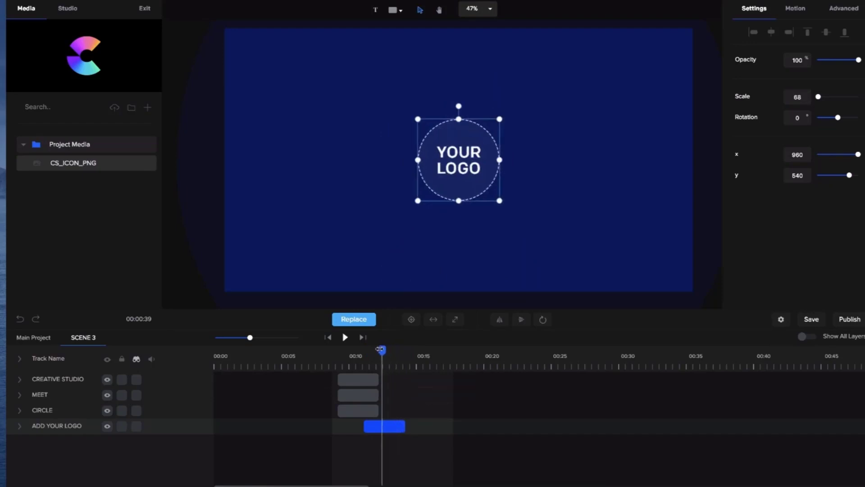
click(356, 320)
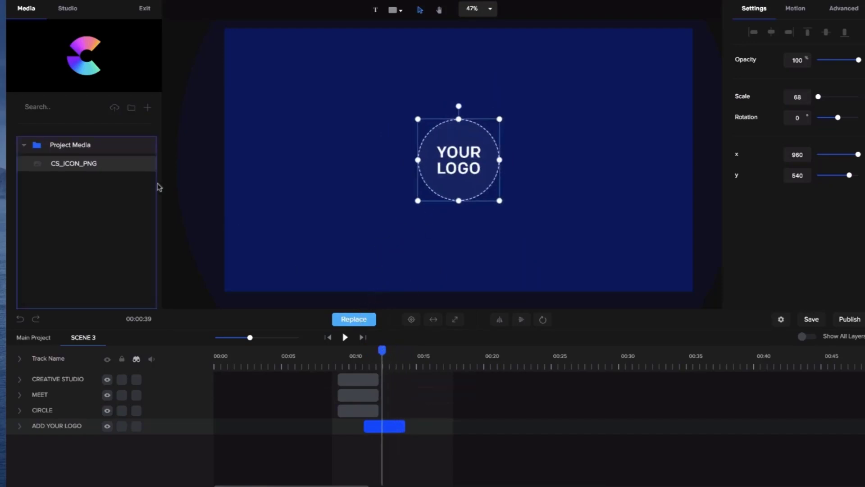
click(92, 164)
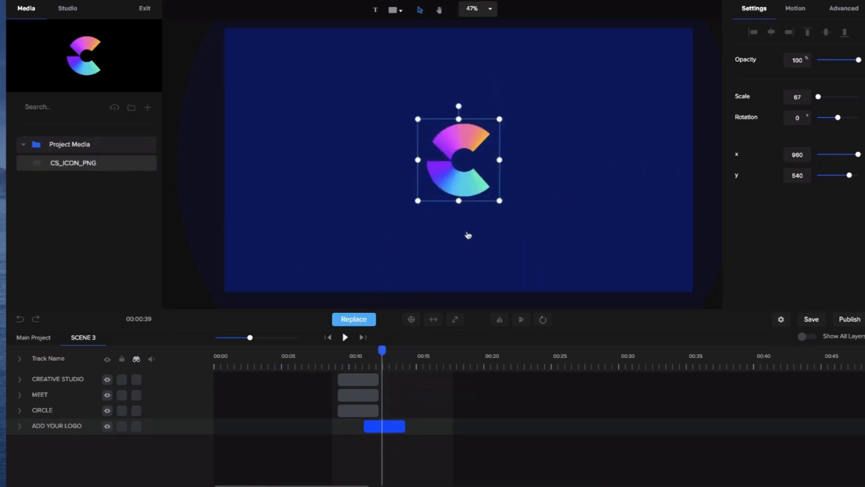
drag(384, 353, 401, 353)
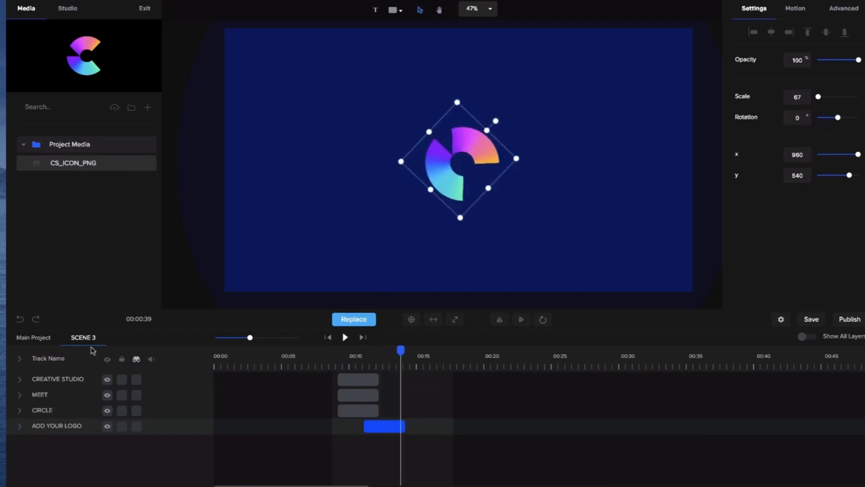
click(34, 338)
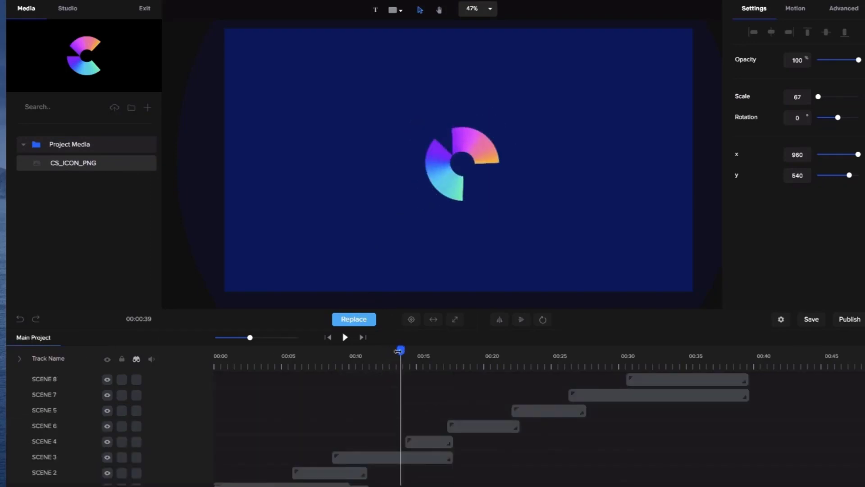
- Open Scene 7 at about 29 seconds and change the YOURSITE.COM text's font to Bebas Neue
drag(398, 351, 606, 348)
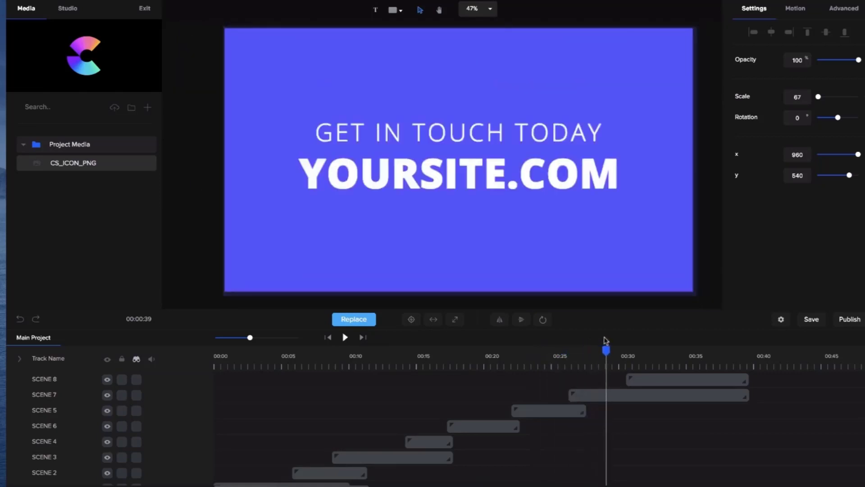
double_click(570, 163)
click(568, 175)
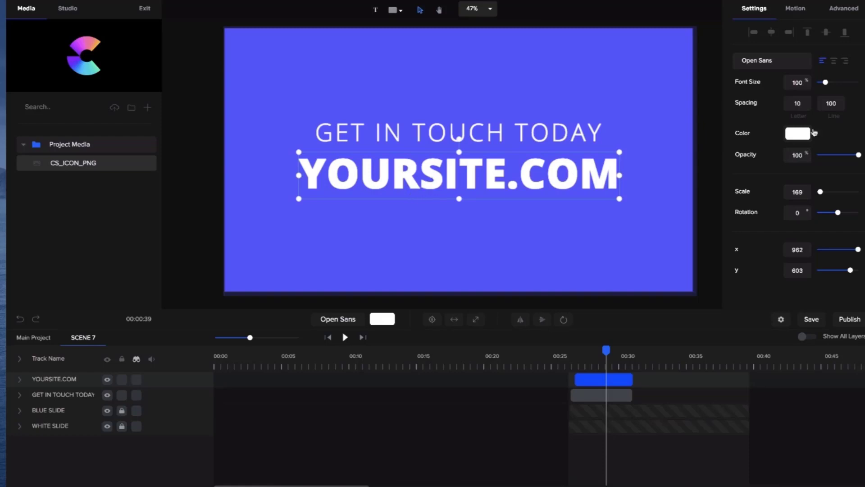
click(759, 63)
click(760, 92)
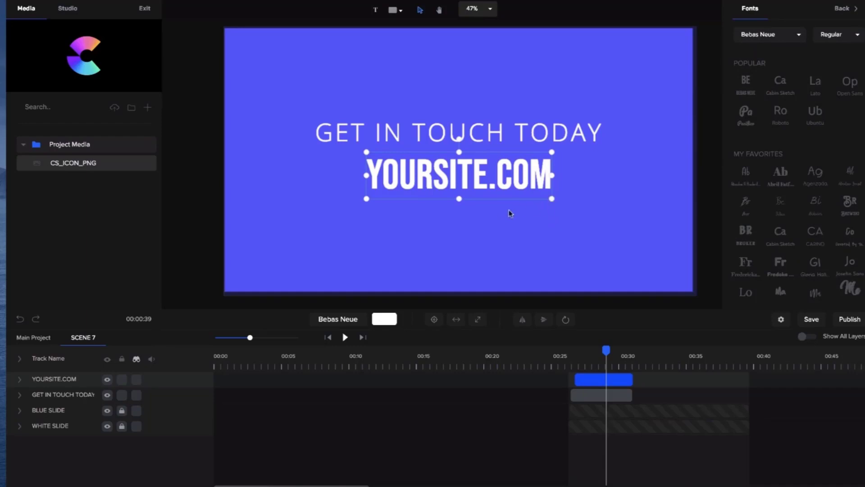
- Enlarge YOURSITE.COM to a scale of 269 and center it horizontally just below the GET IN TOUCH TODAY line
scroll(373, 202, up, 2)
drag(365, 199, 230, 232)
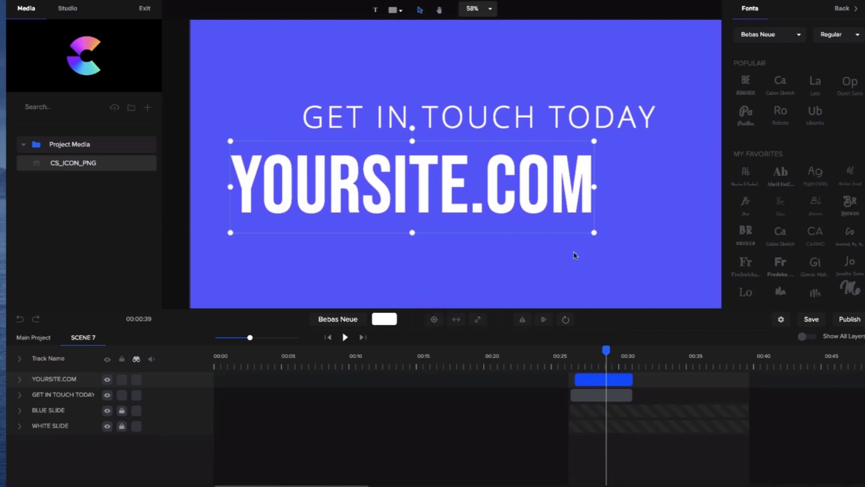
click(435, 320)
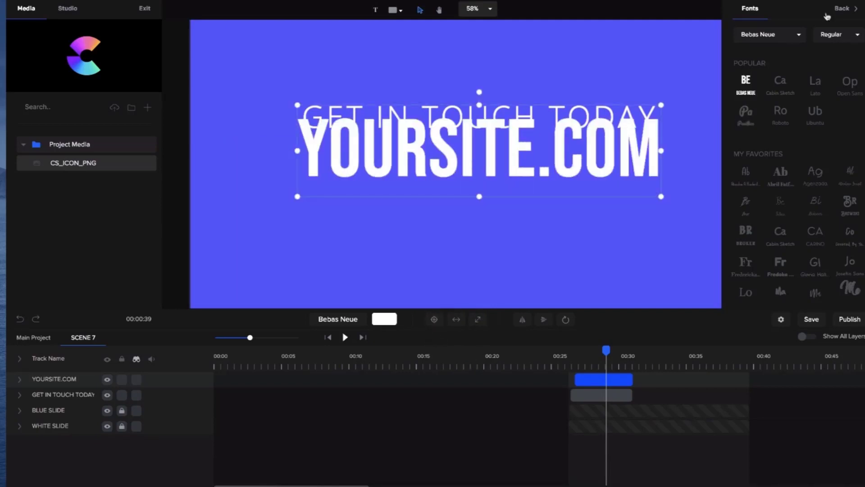
click(841, 9)
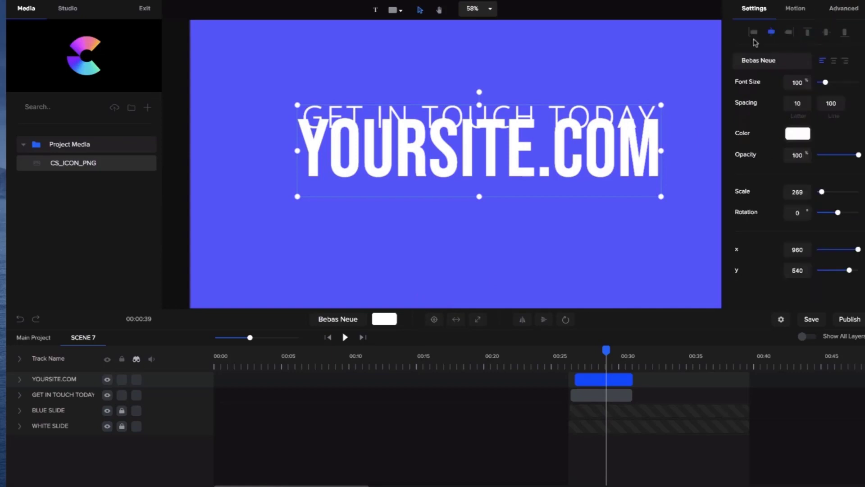
drag(630, 143, 630, 184)
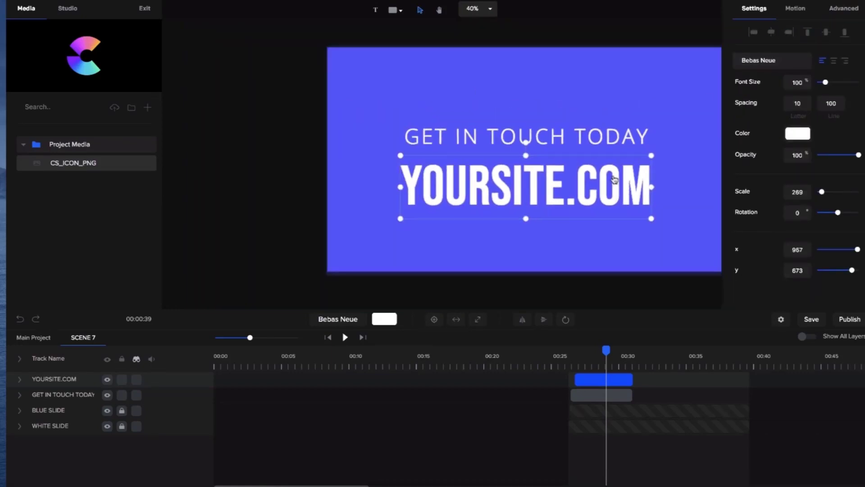
scroll(576, 165, down, 3)
drag(576, 165, 574, 165)
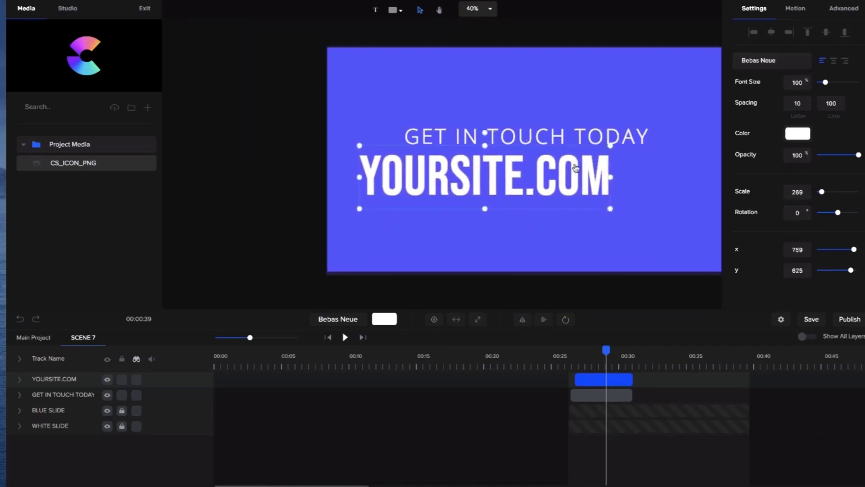
click(772, 33)
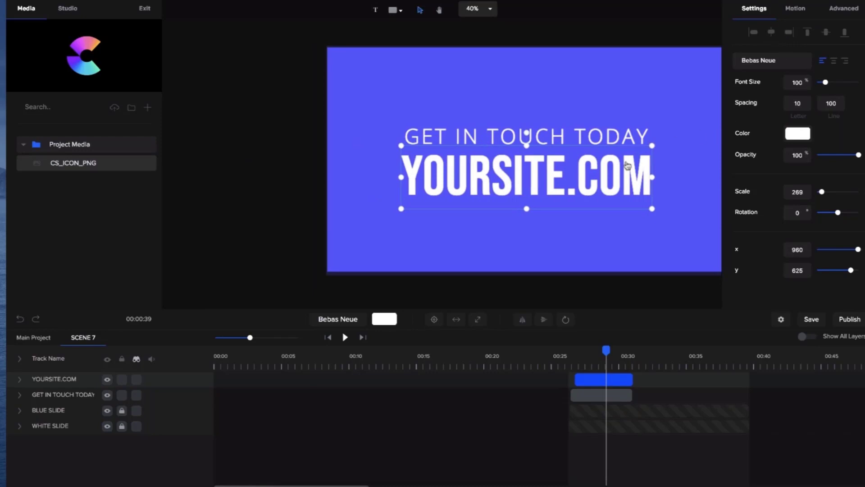
- Add the jagged-line pattern shape to Scene 7 and expand it to fill the whole canvas
click(439, 9)
drag(488, 44, 425, 43)
scroll(478, 104, up, 1)
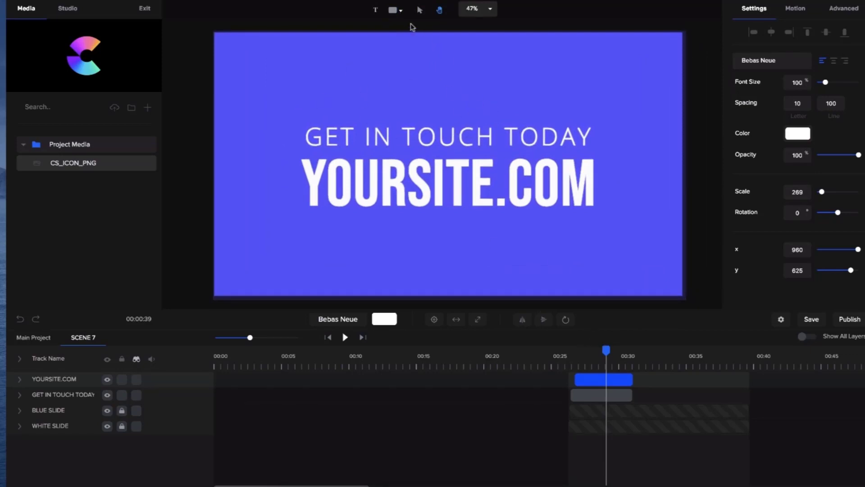
click(395, 10)
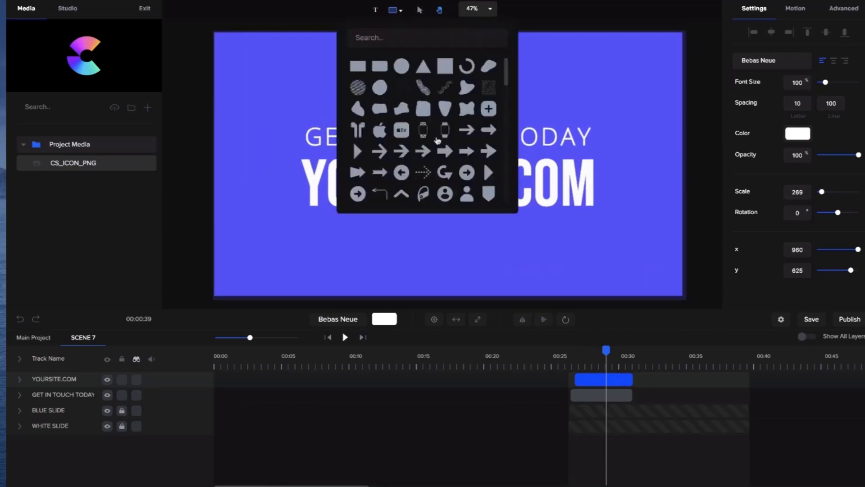
click(488, 88)
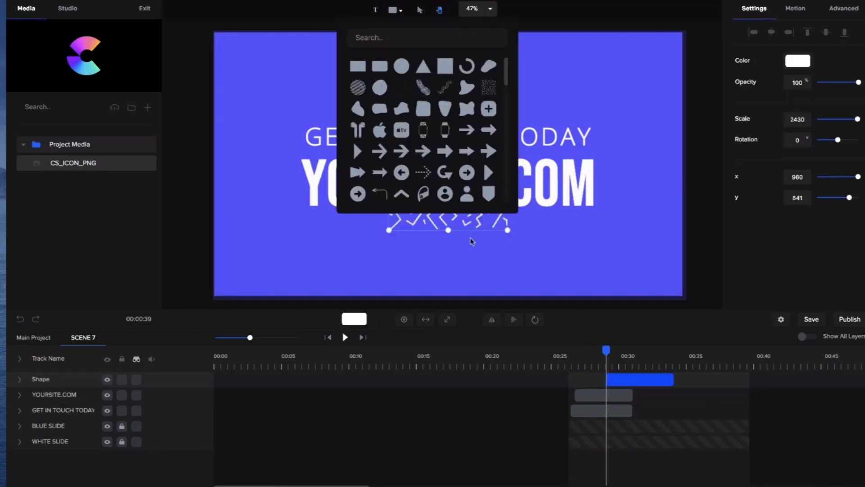
click(447, 319)
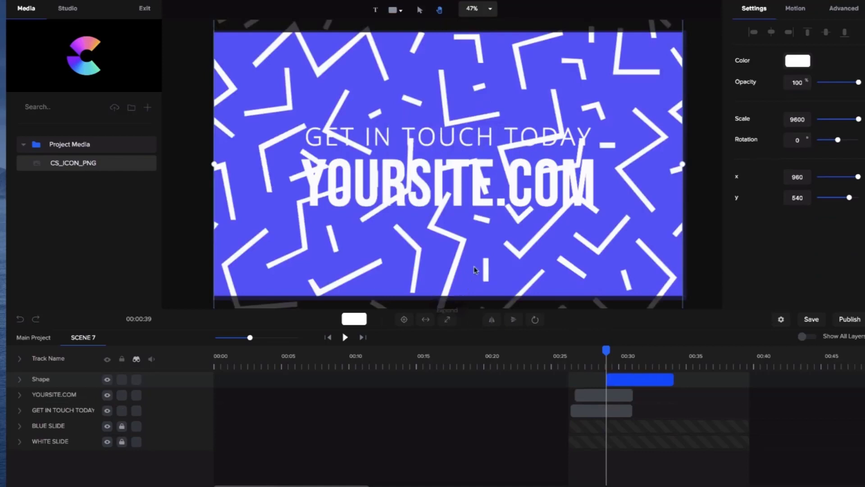
- Place the pattern shape behind both text layers, starting together with YOURSITE.COM, and fade it to 6% opacity
drag(652, 378, 622, 377)
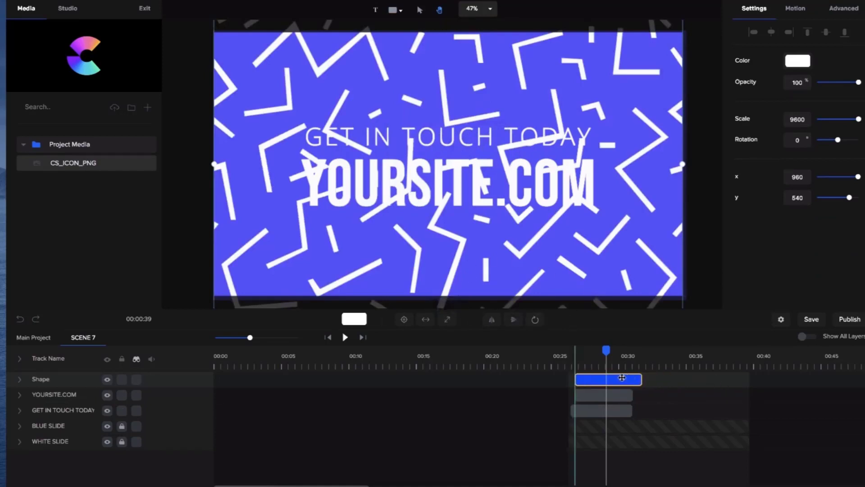
drag(63, 384, 77, 409)
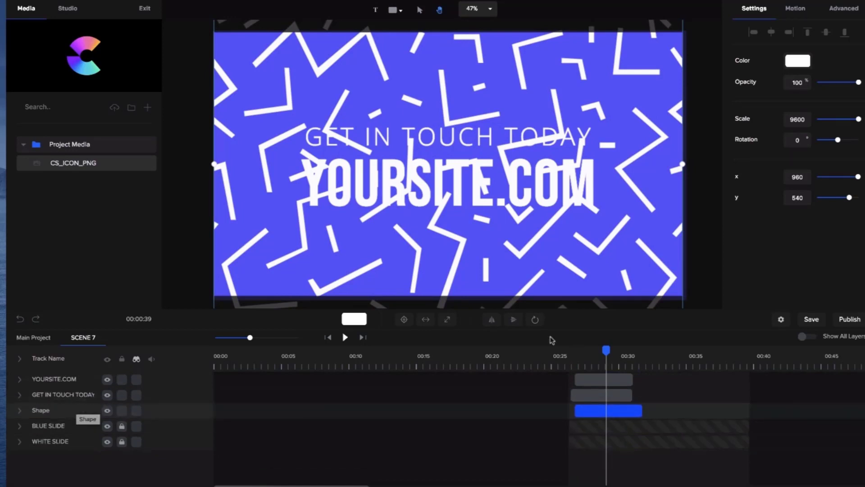
drag(858, 81, 820, 82)
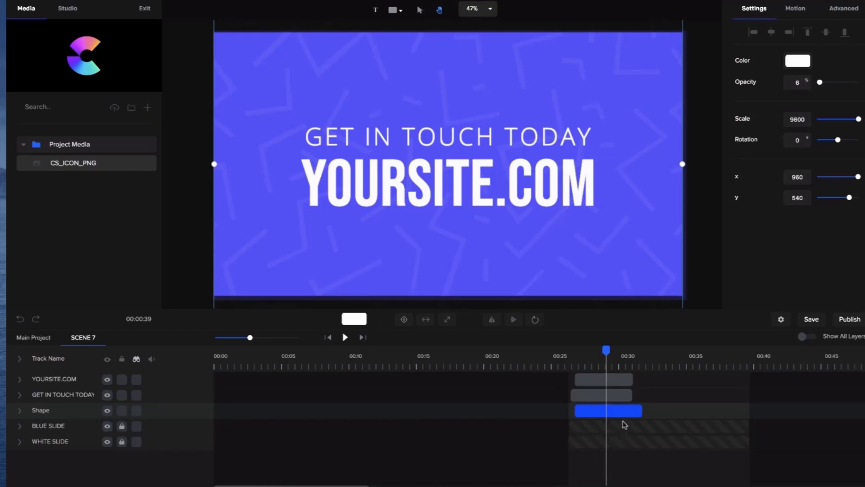
click(605, 245)
mouse_move(573, 198)
mouse_down()
mouse_move(573, 206)
mouse_move(570, 197)
mouse_up()
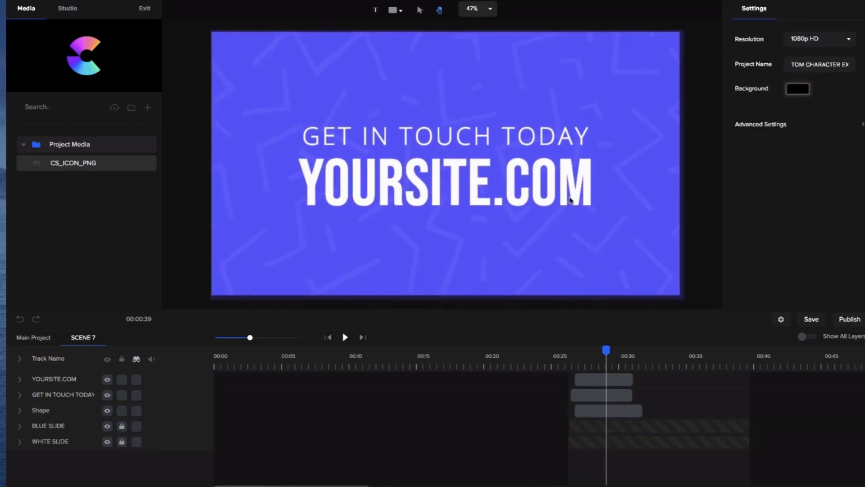
click(584, 117)
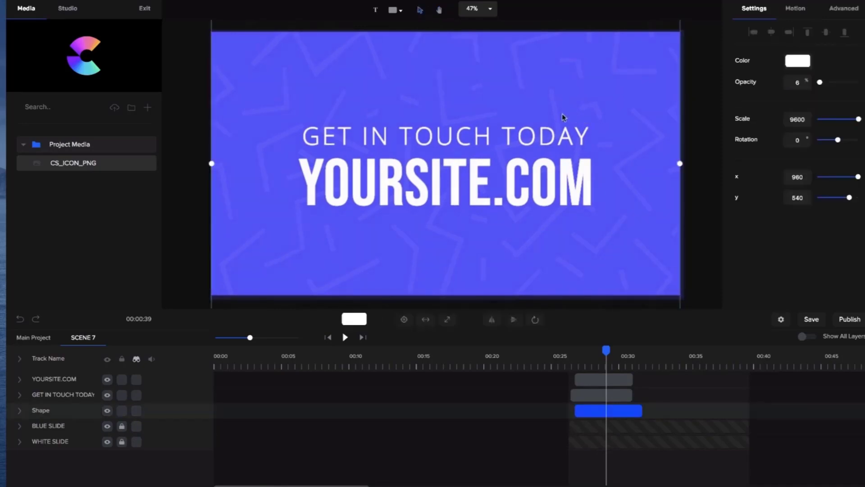
- Unlock the BLUE SLIDE background layer, recolor it to red (#FF4E5F), and return to the main project
click(122, 427)
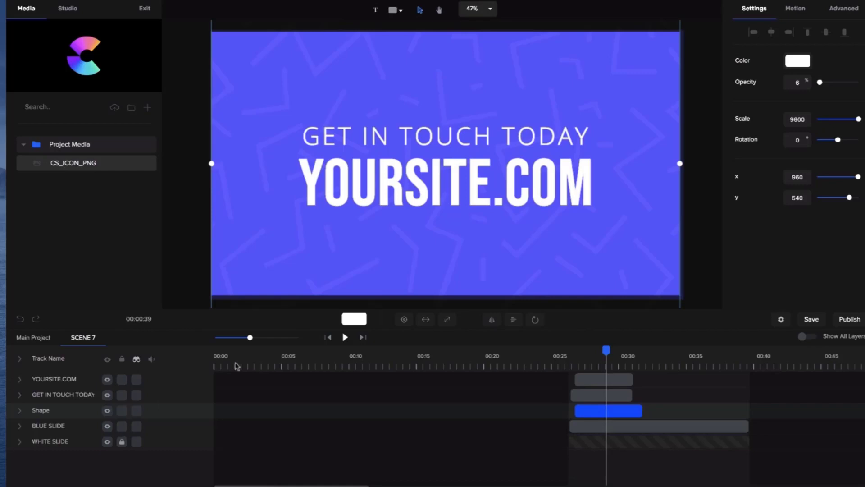
click(595, 407)
click(595, 408)
click(605, 426)
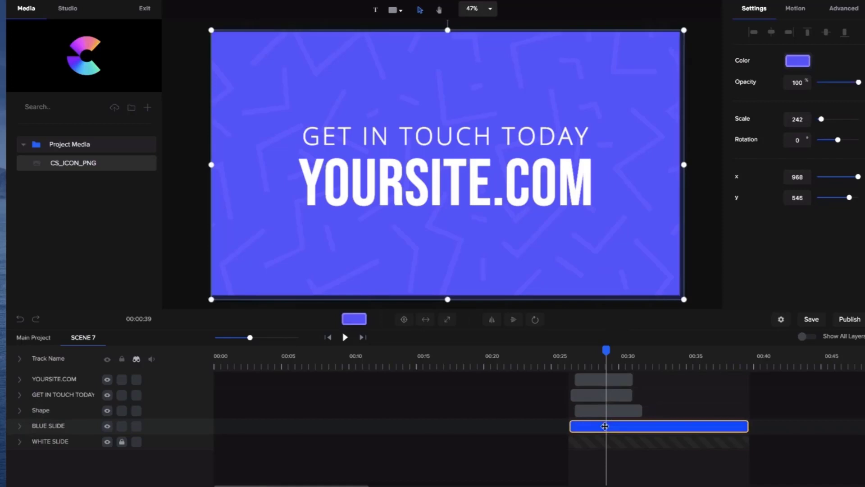
click(806, 64)
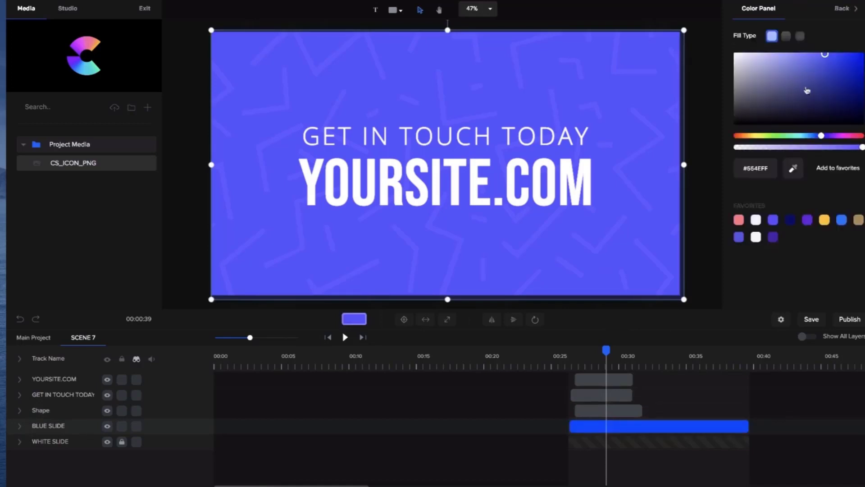
click(774, 137)
drag(774, 139, 863, 137)
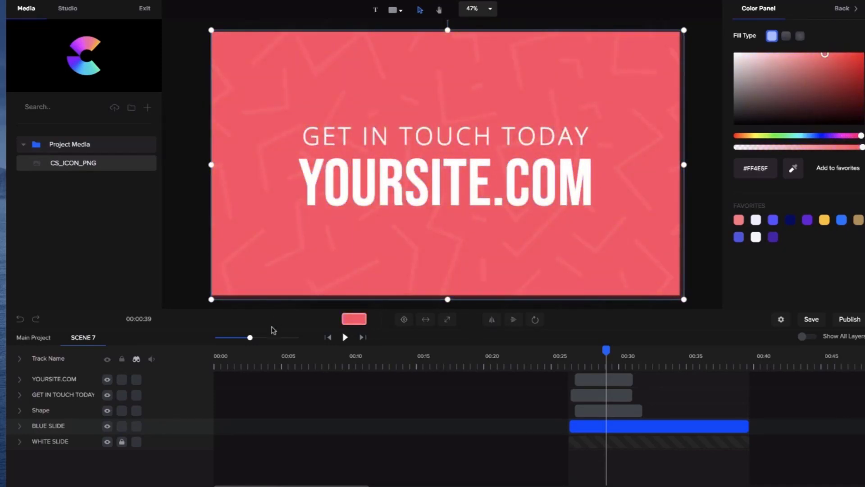
click(54, 338)
- Replace Scene 8's YOUR LOGO placeholder with CS_ICON_PNG, shift it left to x 939, and return to the main project
click(698, 358)
click(472, 174)
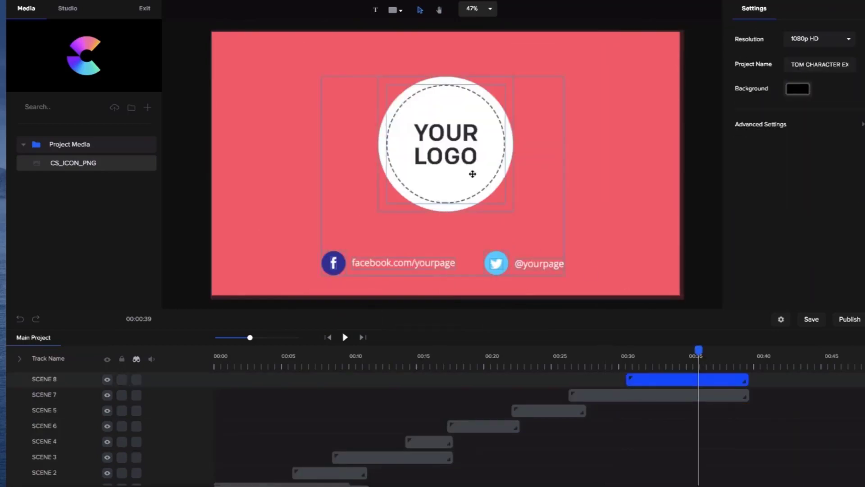
double_click(472, 174)
click(471, 172)
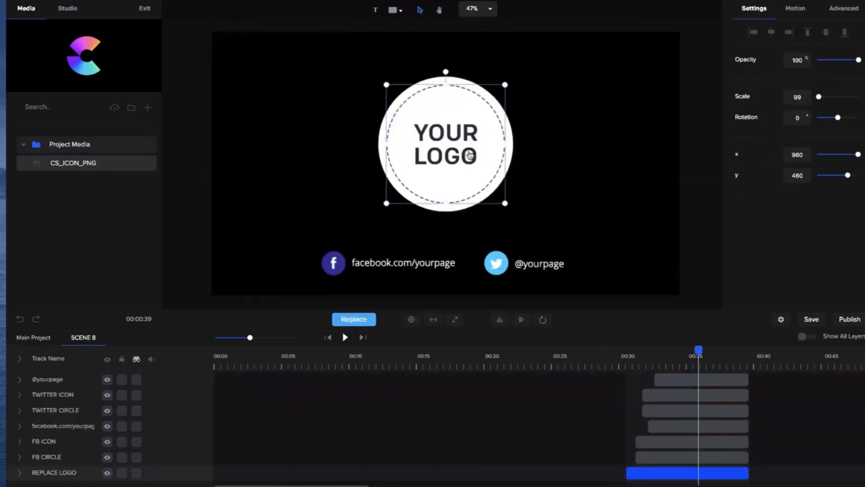
click(361, 324)
click(86, 164)
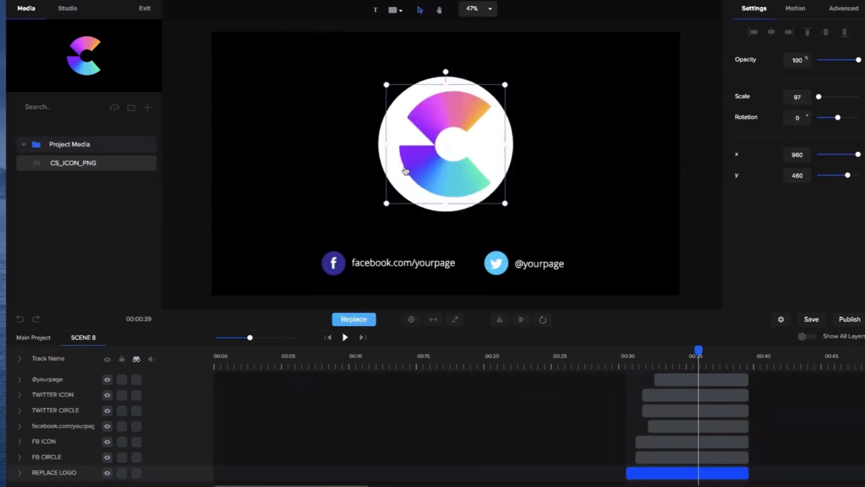
mouse_move(436, 170)
mouse_down()
mouse_move(425, 166)
mouse_move(432, 169)
mouse_up()
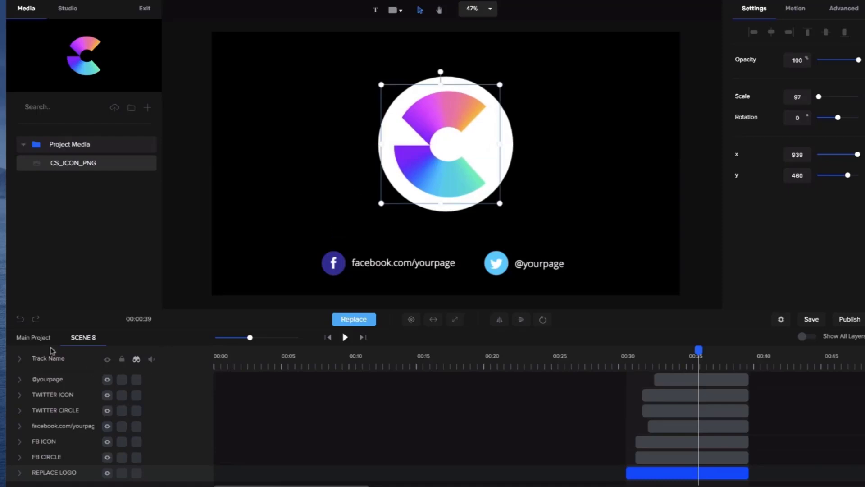
click(35, 340)
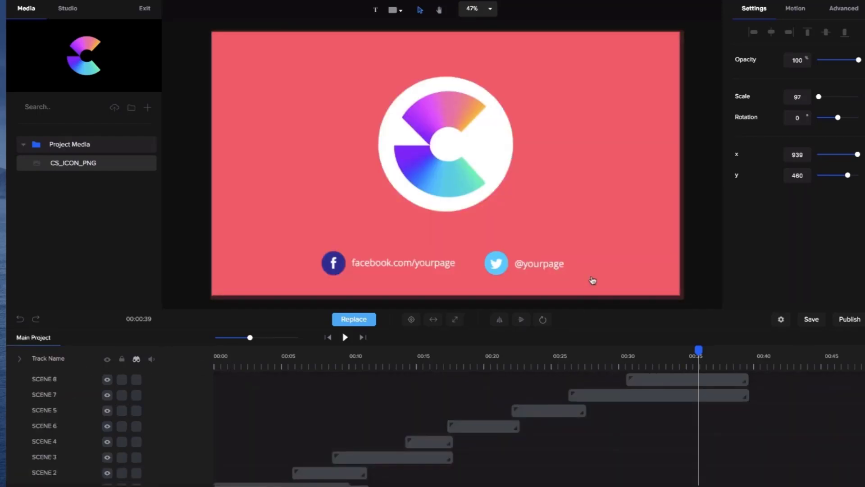
- Set up an MP4 export to the Desktop as hjuhnjn.mp4, and cancel it without publishing the video
click(853, 320)
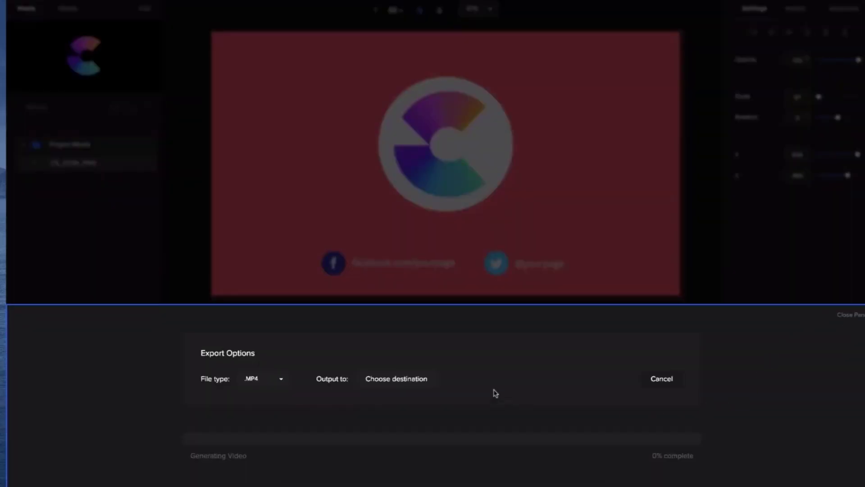
click(409, 379)
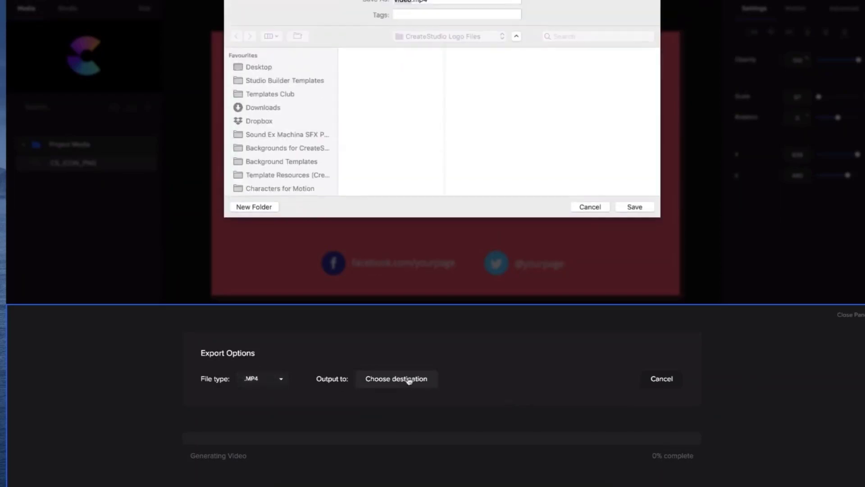
click(323, 69)
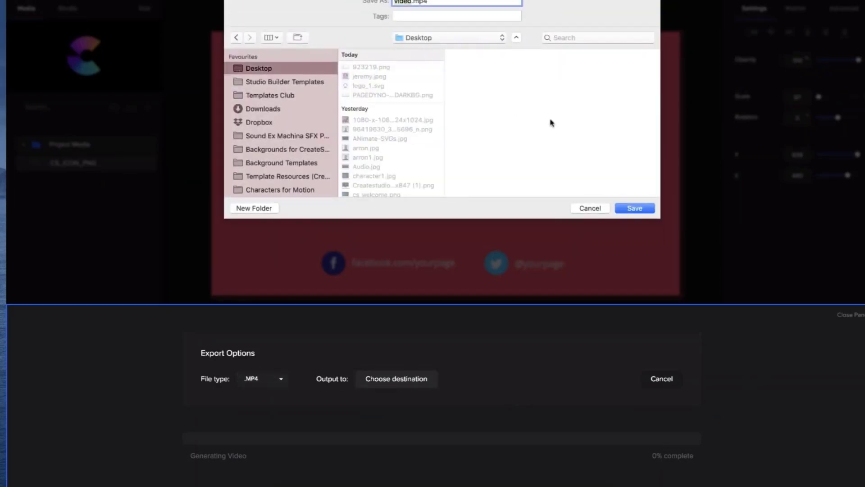
text(hjunnjn)
click(643, 209)
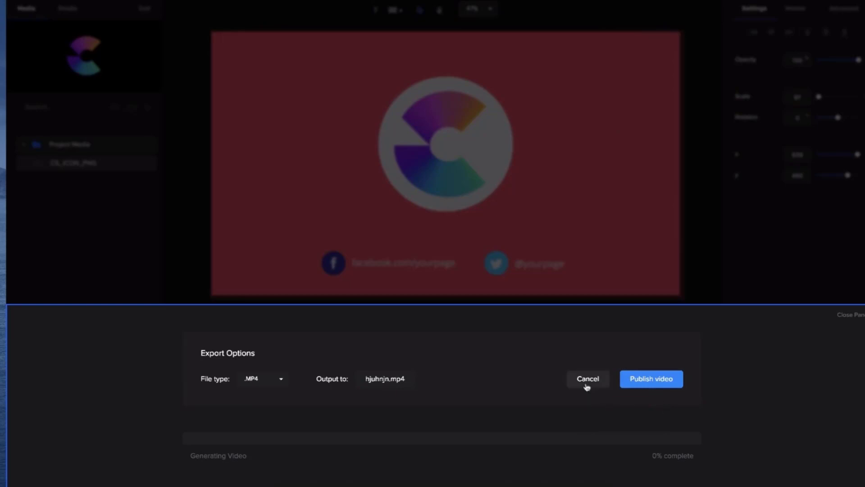
click(588, 380)
scroll(610, 226, down, 3)
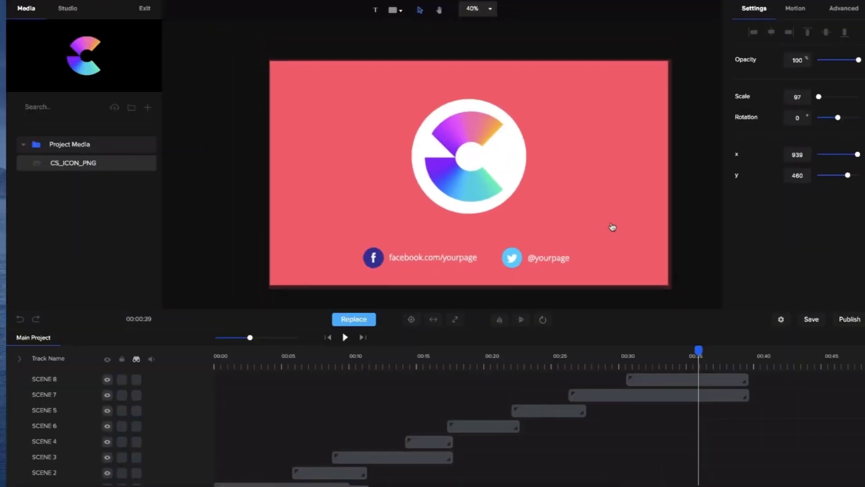
scroll(538, 166, up, 2)
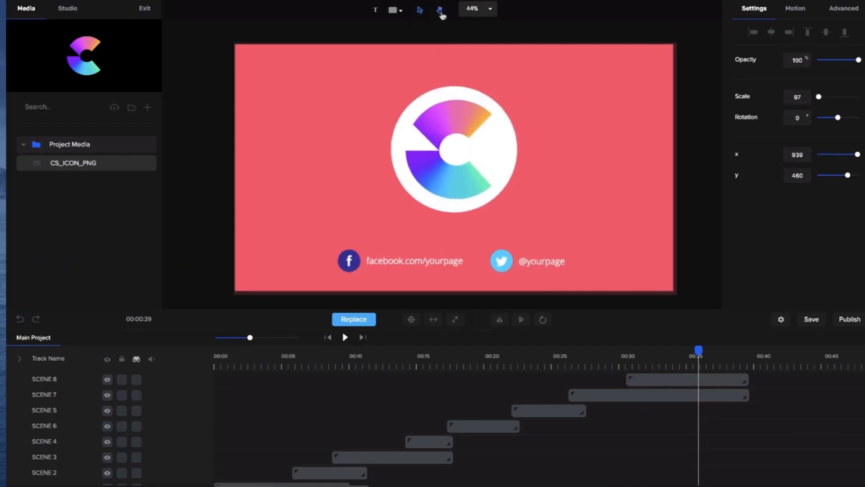
drag(435, 44, 429, 38)
click(420, 10)
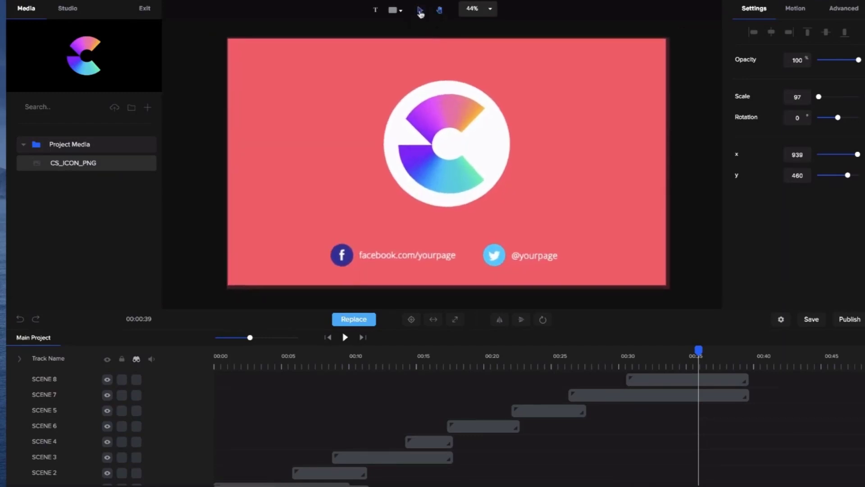